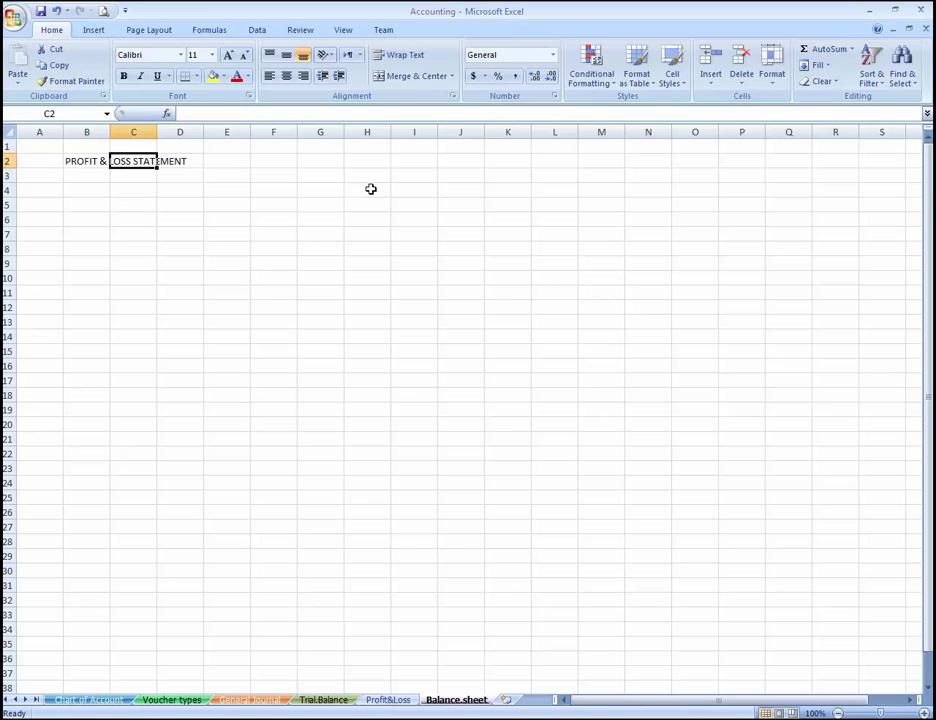
Commit the PROFIT & LOSS STATEMENT heading in B2 and move down to B3
key(Return)
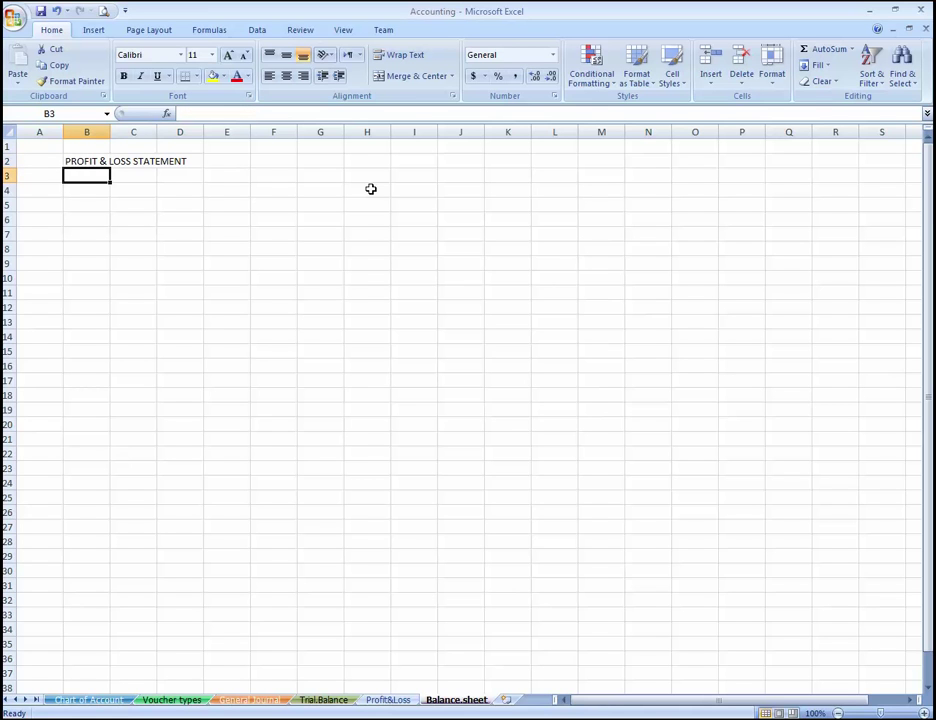
Enter BALANCE SHEET in cell B3
text(BAAN)
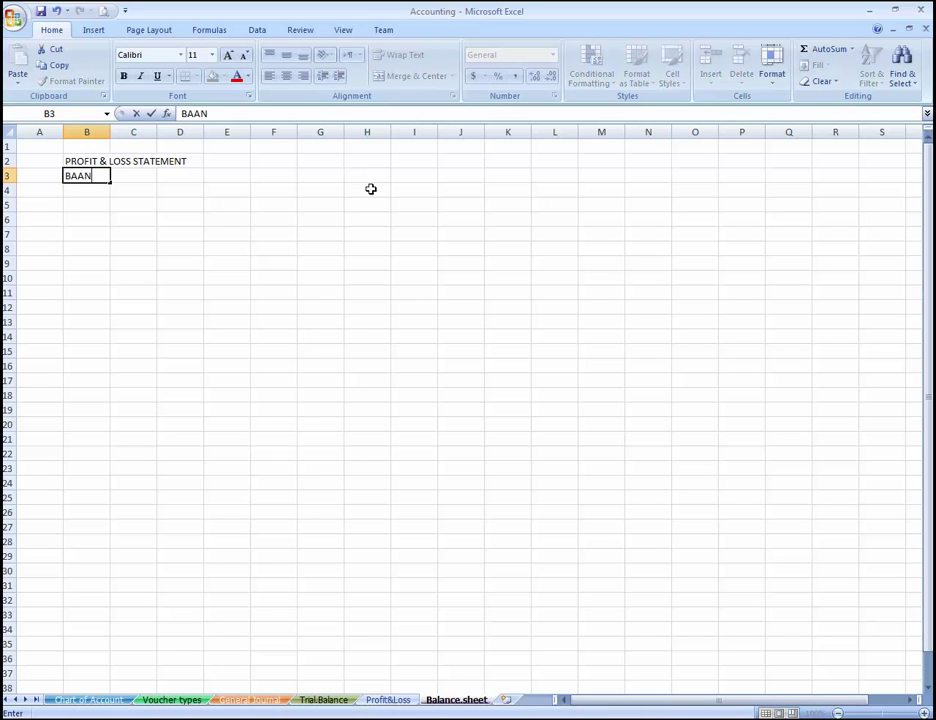
key(BackSpace)
key(BackSpace)
key(BackSpace)
key(BackSpace)
text(BALANCE SHEET)
key(Return)
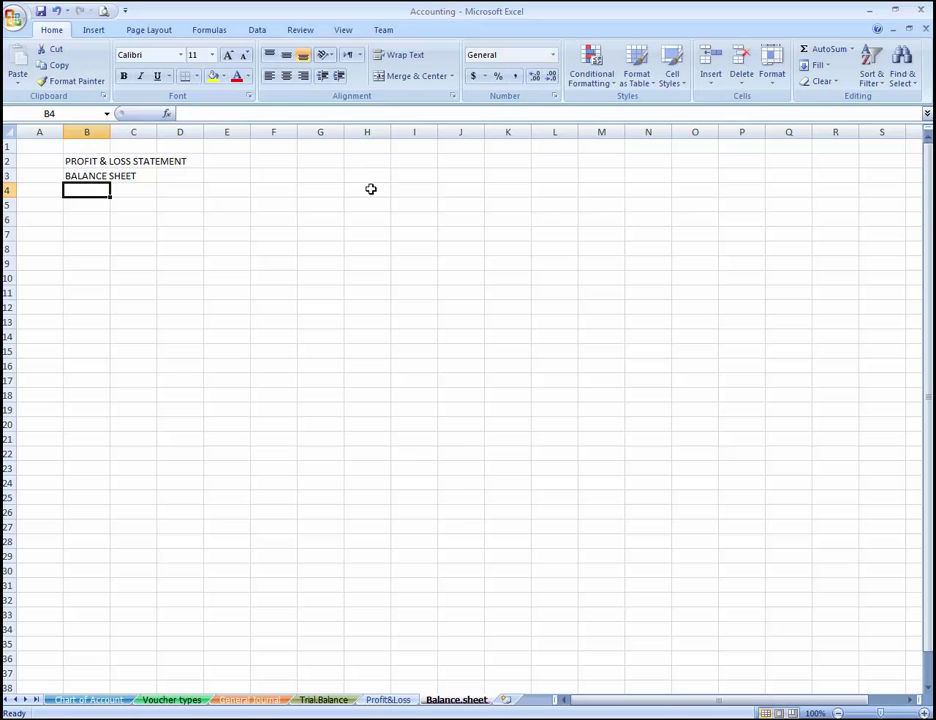
key(Up)
key(Down)
Enter FOR THE PERIOD END AS ON JUNE 30TH 2016 in cell B4
text(FOR)
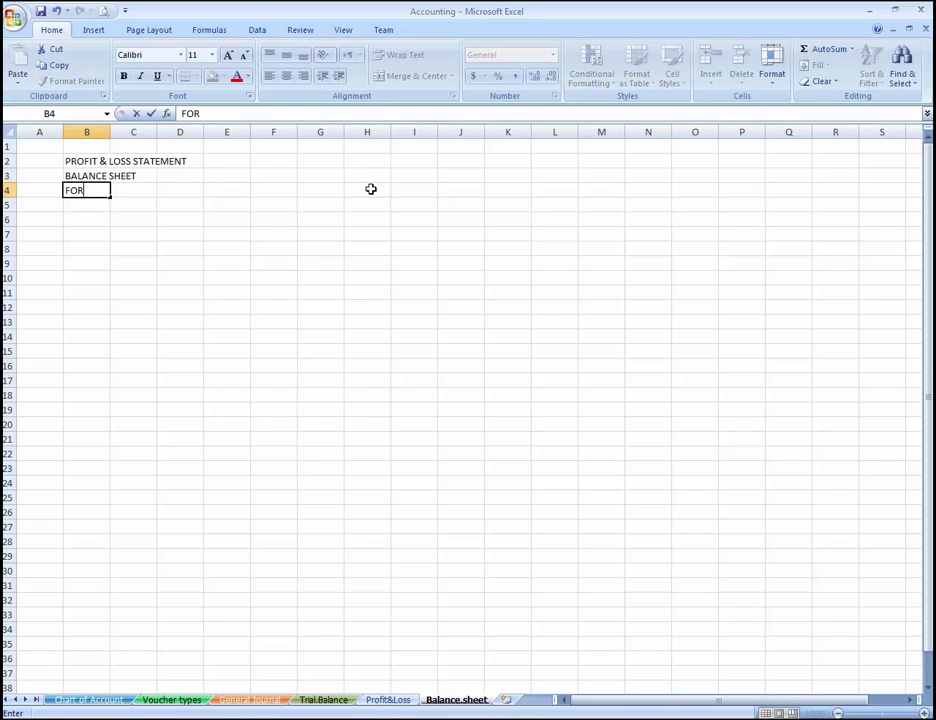
text( THE PERIOD EN)
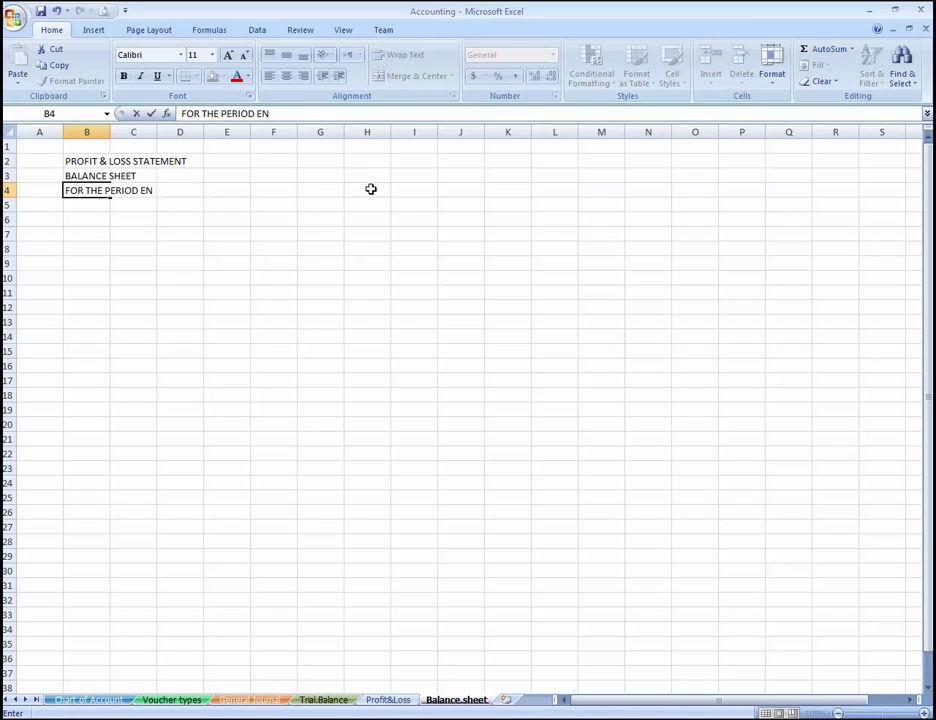
text(D AS A)
key(BackSpace)
text(ON)
key(Return)
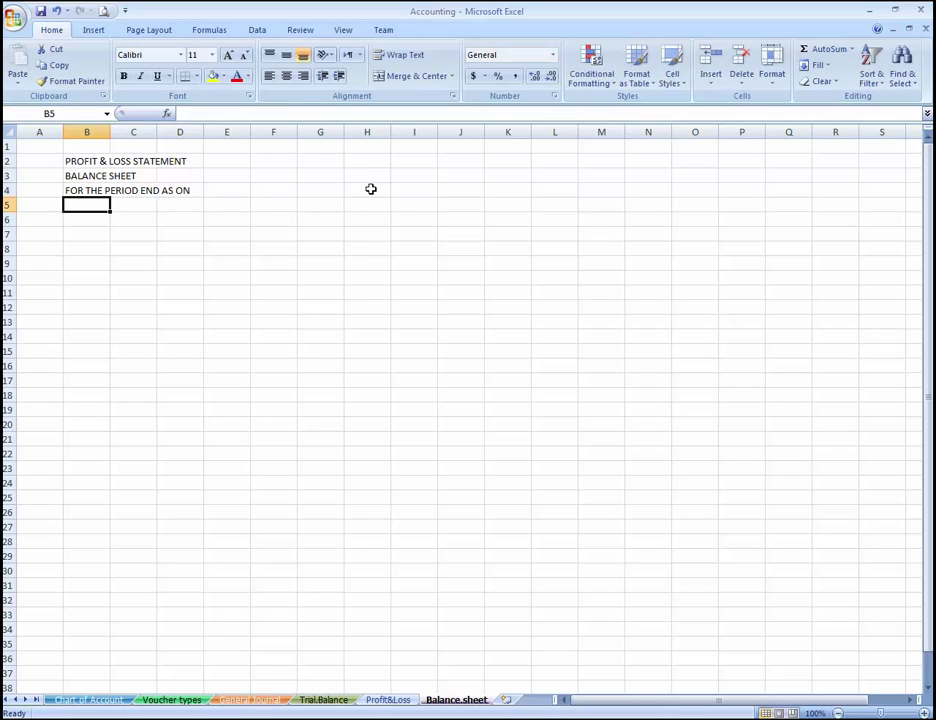
key(Up)
key(Right)
key(Left)
key(F2)
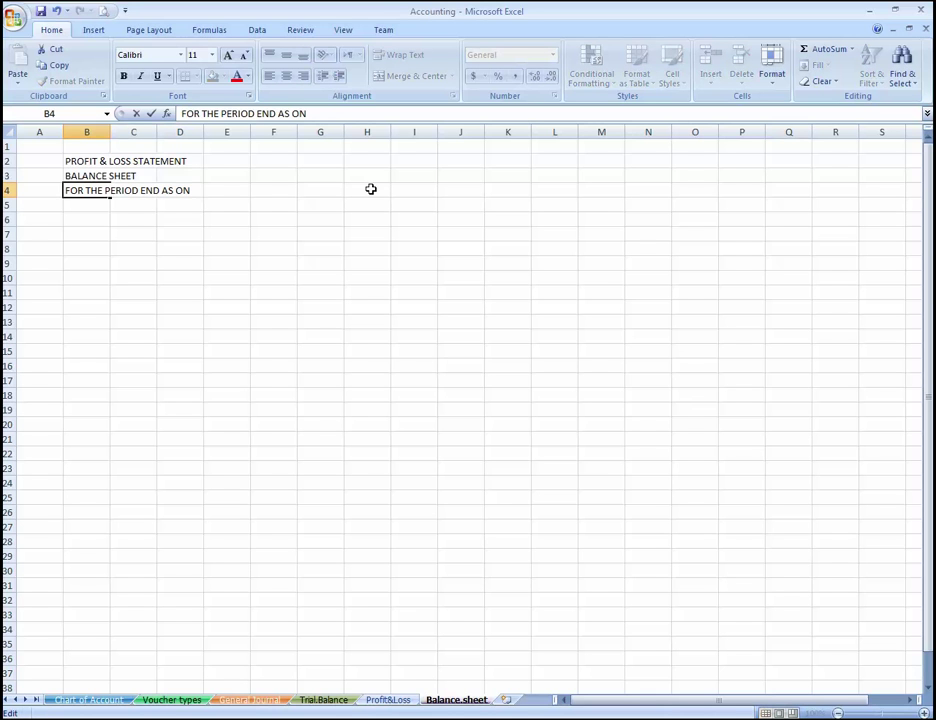
text(JUNE 30TH 2)
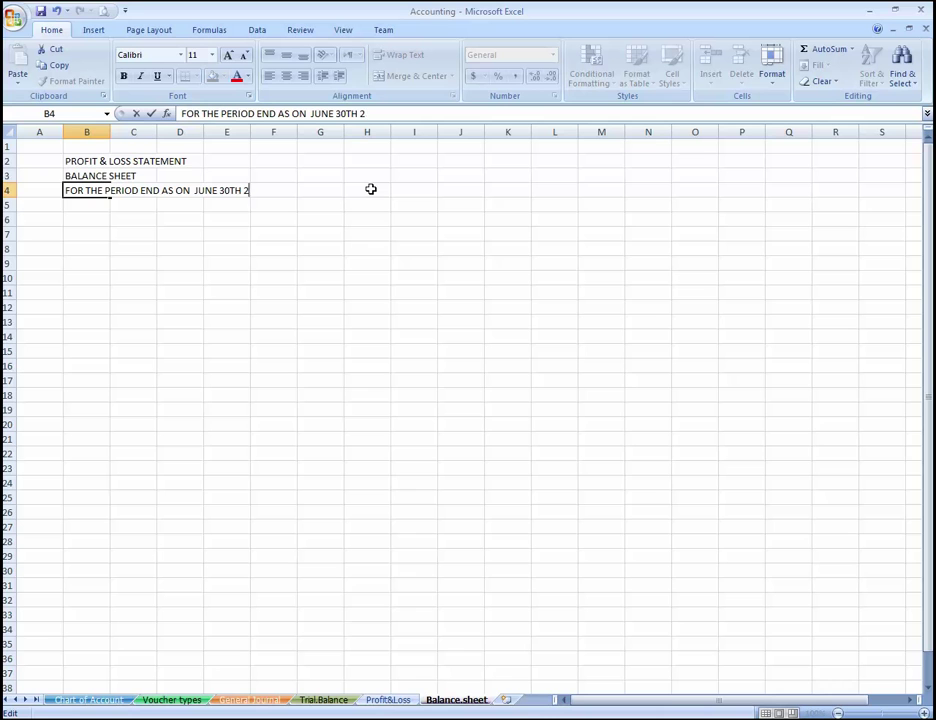
text(016)
key(Return)
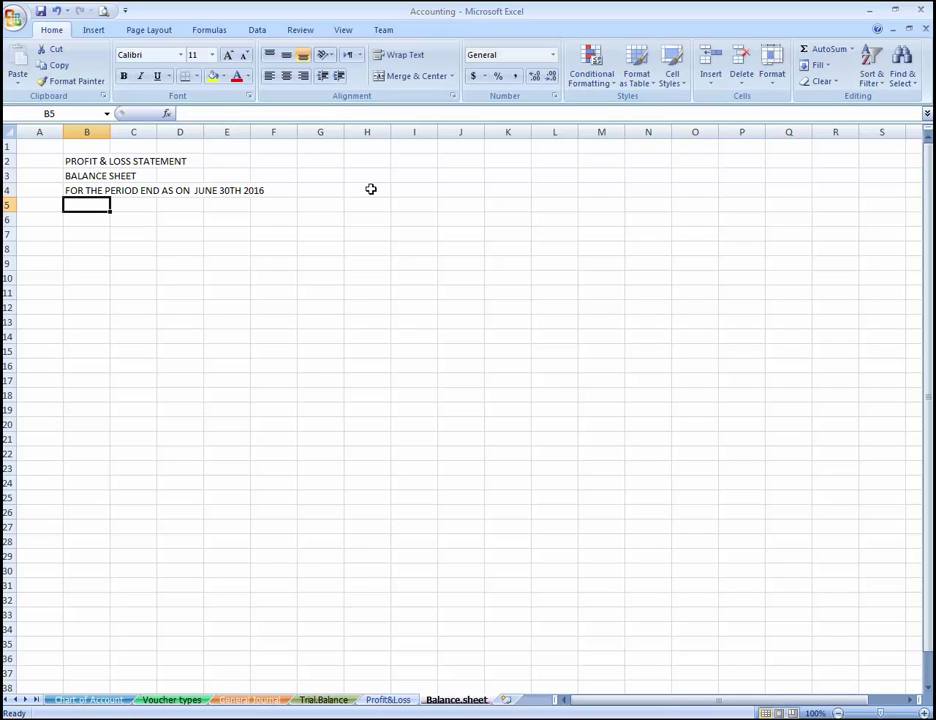
key(Left)
key(Right)
key(Down)
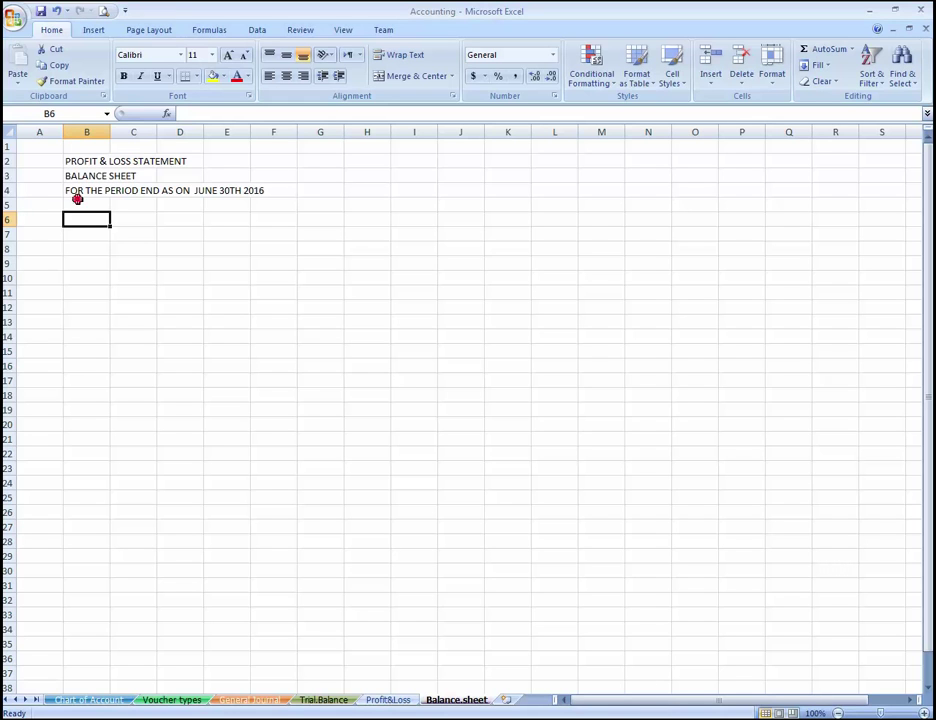
Type the ASSETS heading in cell B6
key(Up)
key(Down)
text(as)
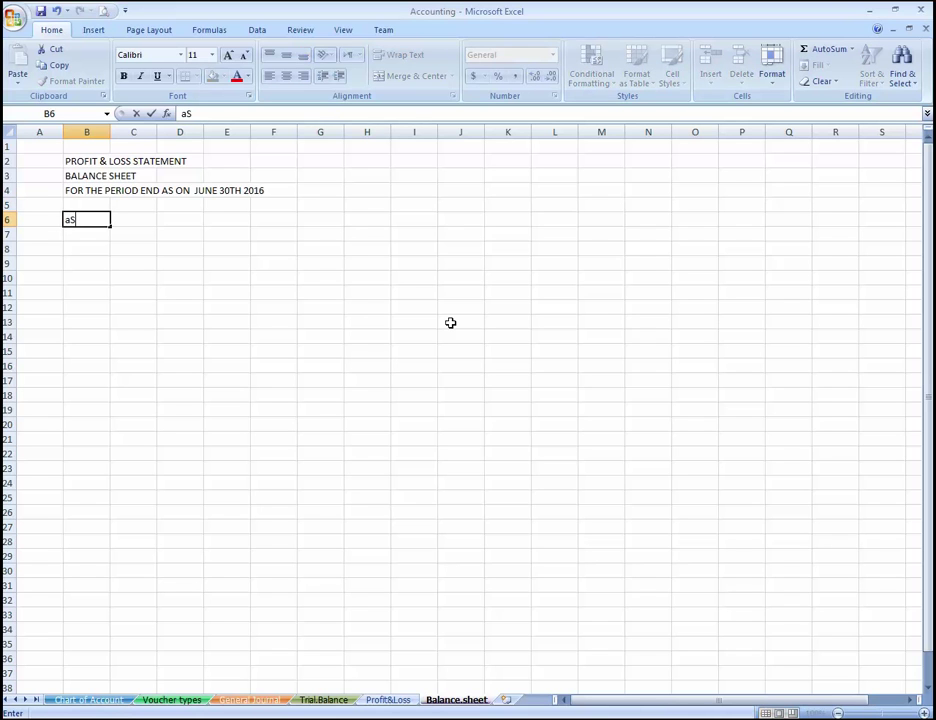
key(BackSpace)
key(BackSpace)
text(ASSETS)
key(Return)
Select the whole sheet and AutoFit column B to fit its text
key(Up)
key(Right)
key(Left)
key(Right)
key(Right)
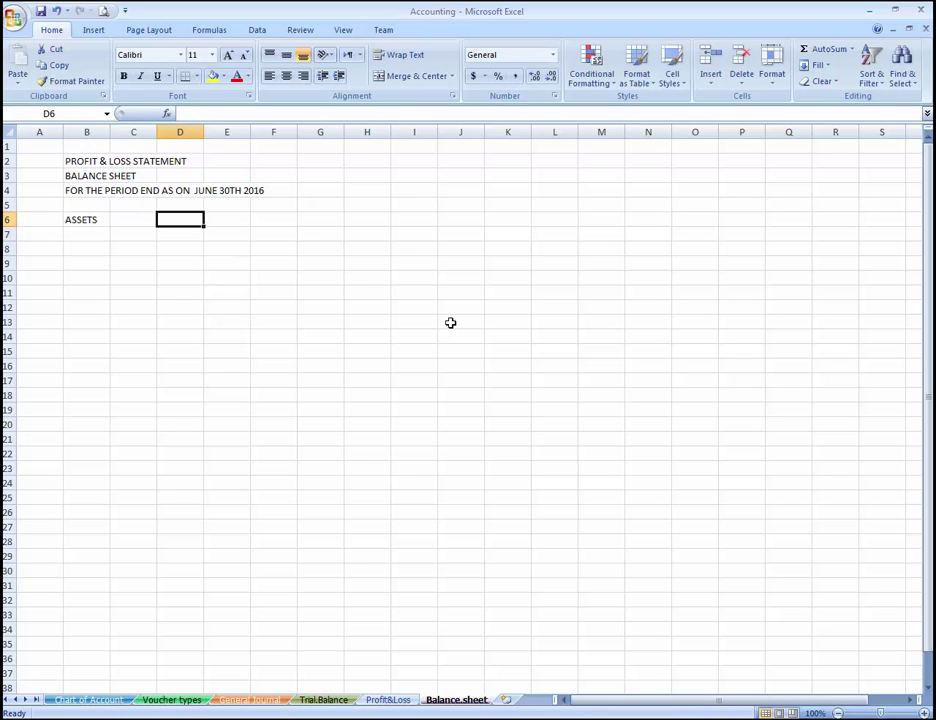
key(ctrl+a)
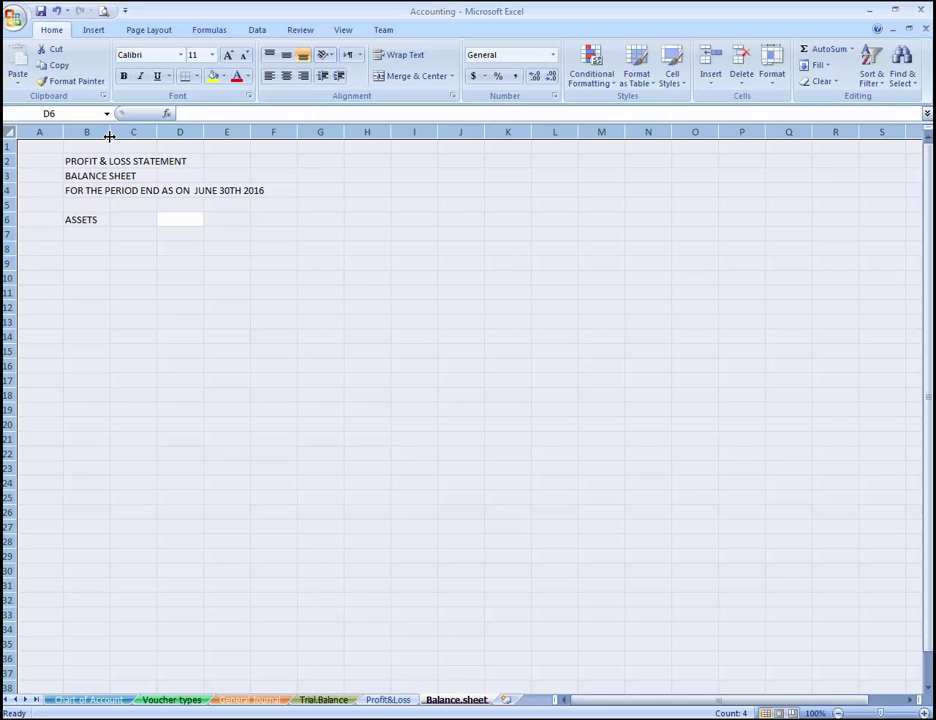
double_click(109, 136)
Enter the LIABILITIES heading in cell E6
click(246, 224)
key(Right)
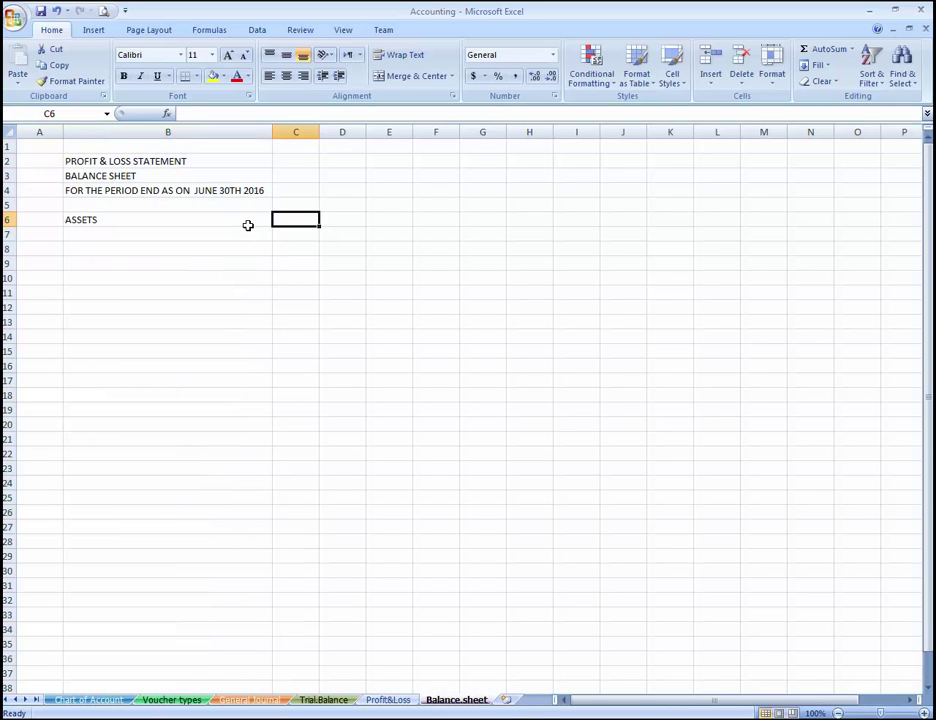
click(248, 225)
key(Right)
click(248, 225)
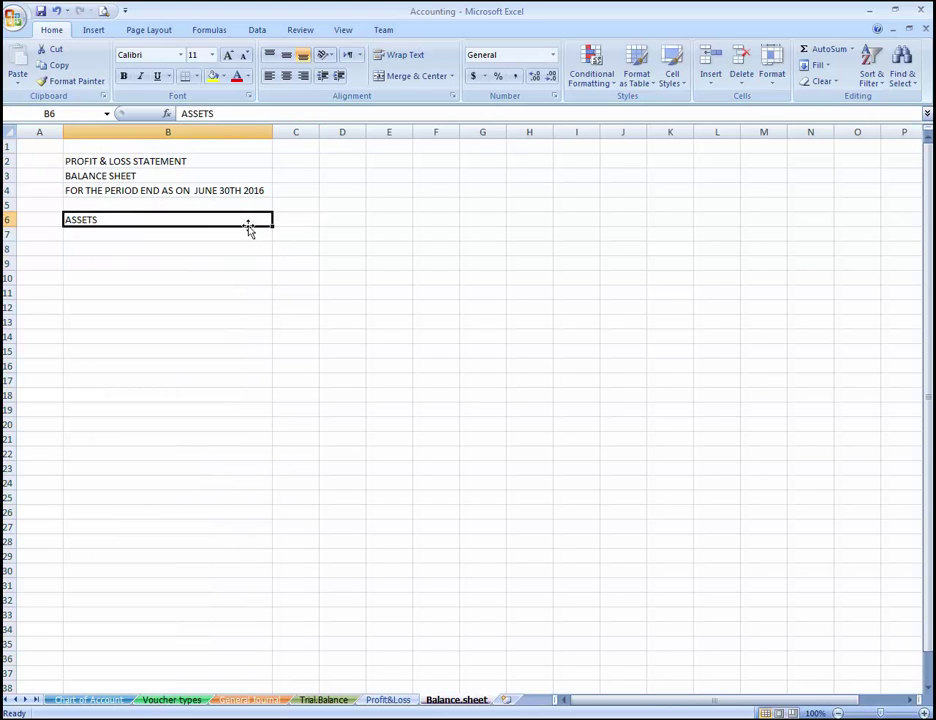
key(Right)
click(248, 225)
key(Right)
key(Right)
key(Right)
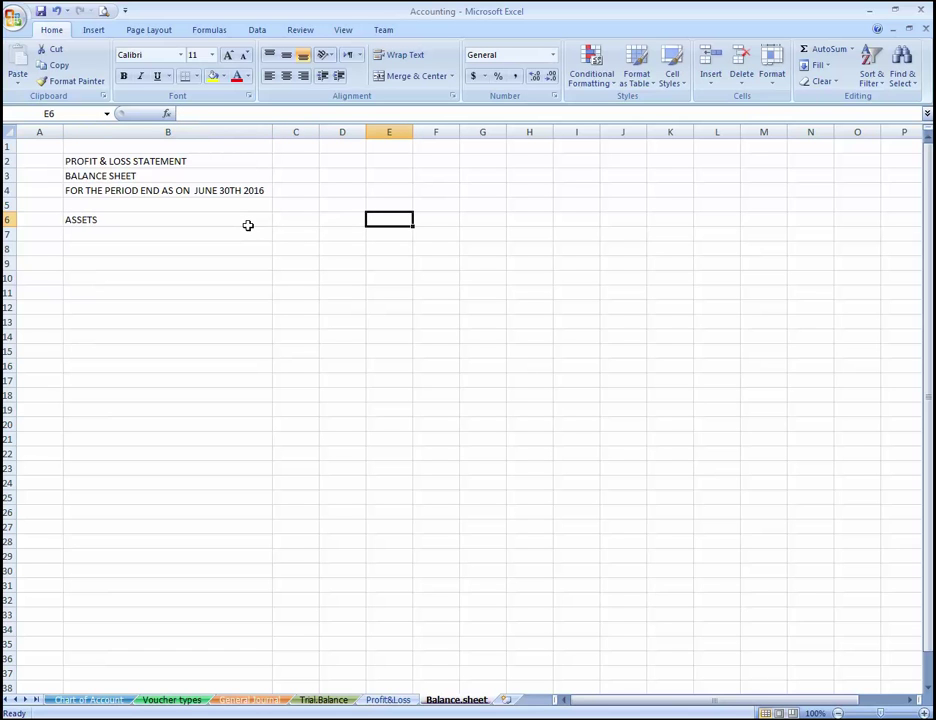
text(LIABILITIES)
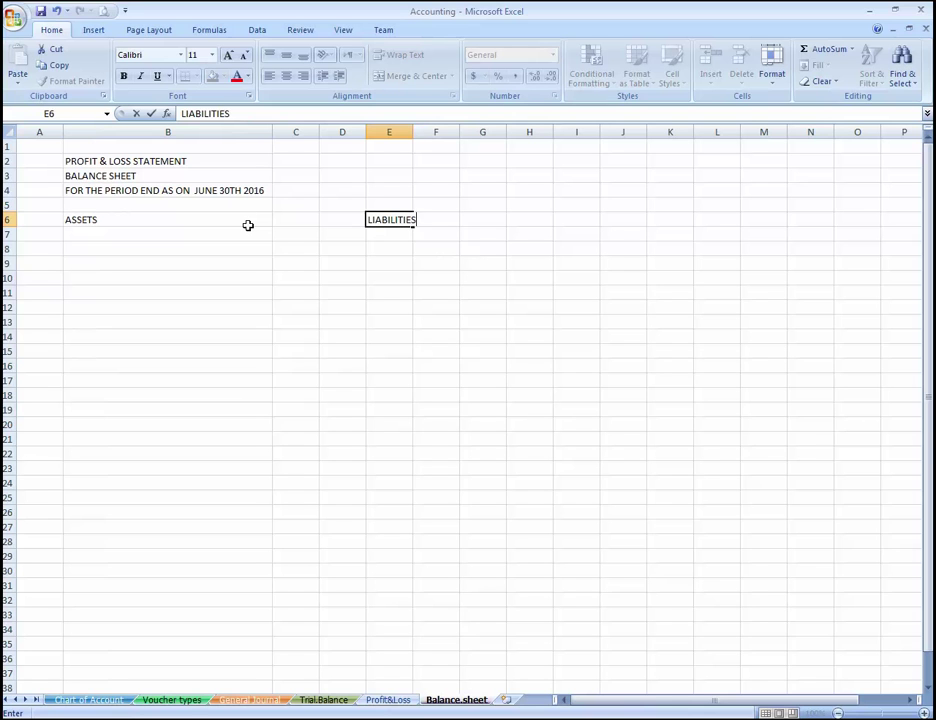
key(ctrl+Return)
key(Left)
key(Left)
key(Down)
key(Left)
key(Left)
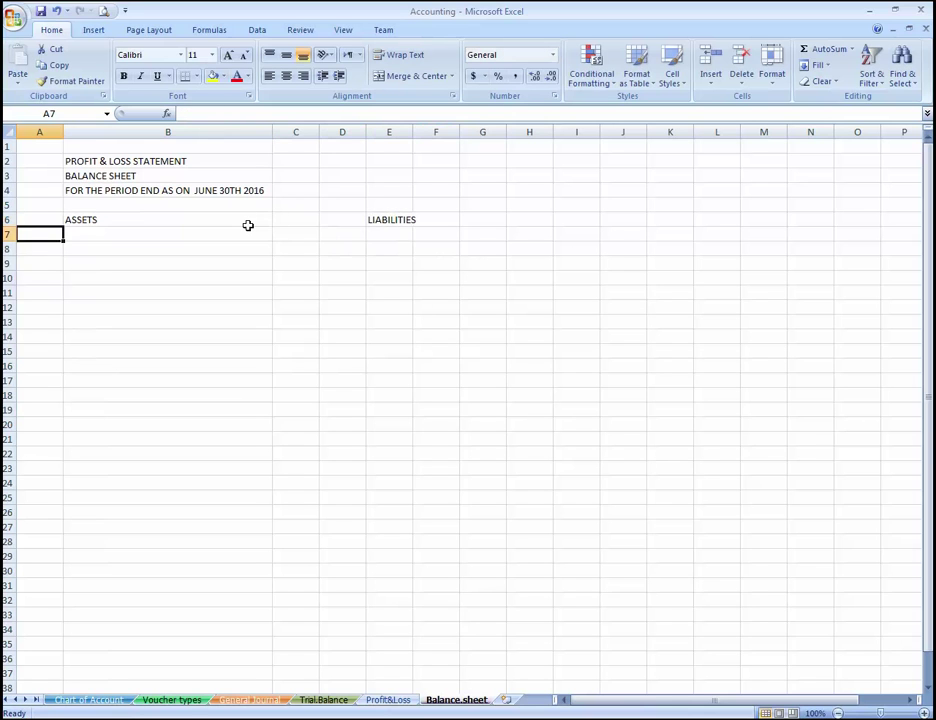
click(248, 225)
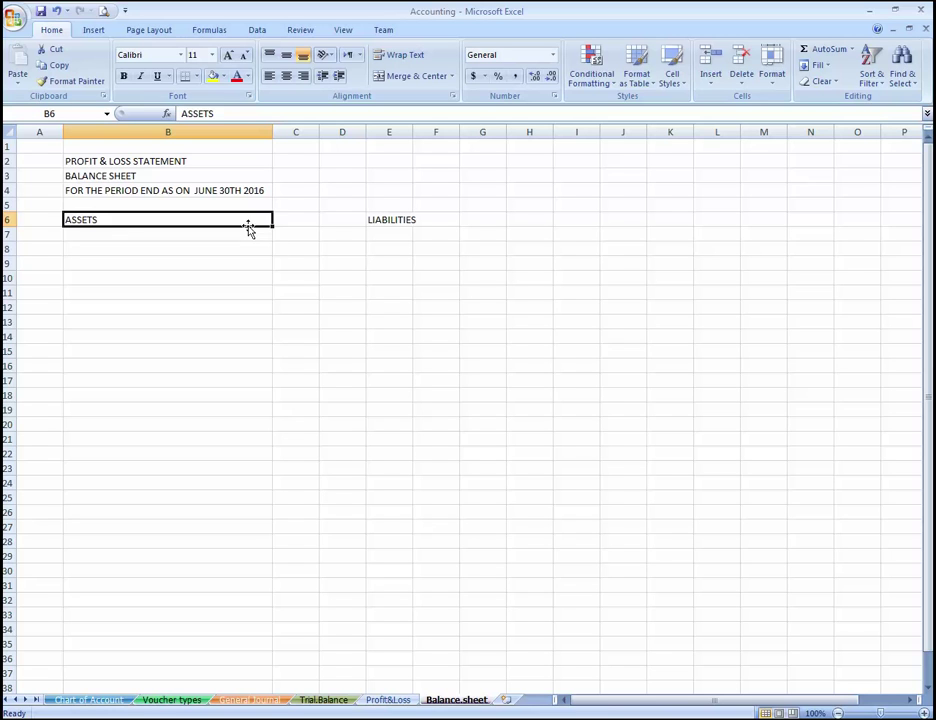
key(Down)
key(Up)
Enter CURRENT ASSETS in cell B7
key(Down)
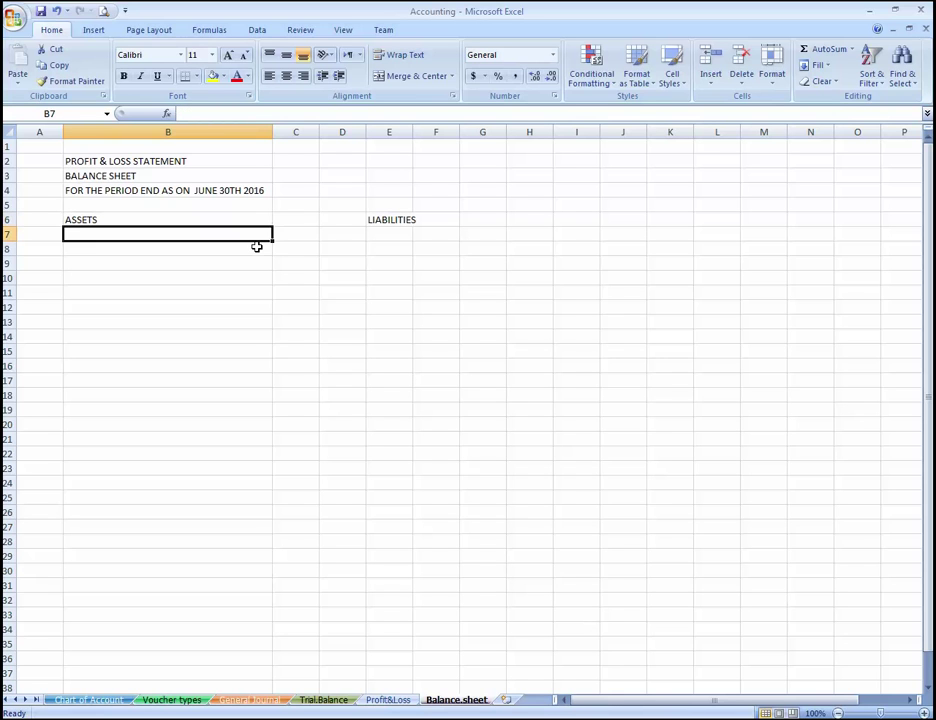
text(CURRENT AS)
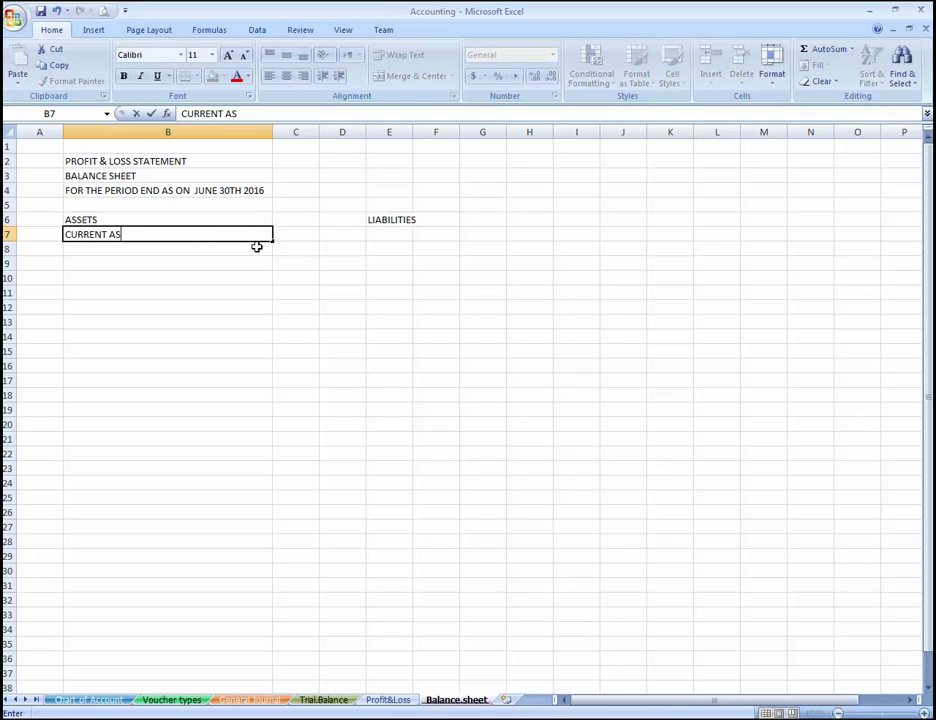
text(SETS)
key(Return)
key(Up)
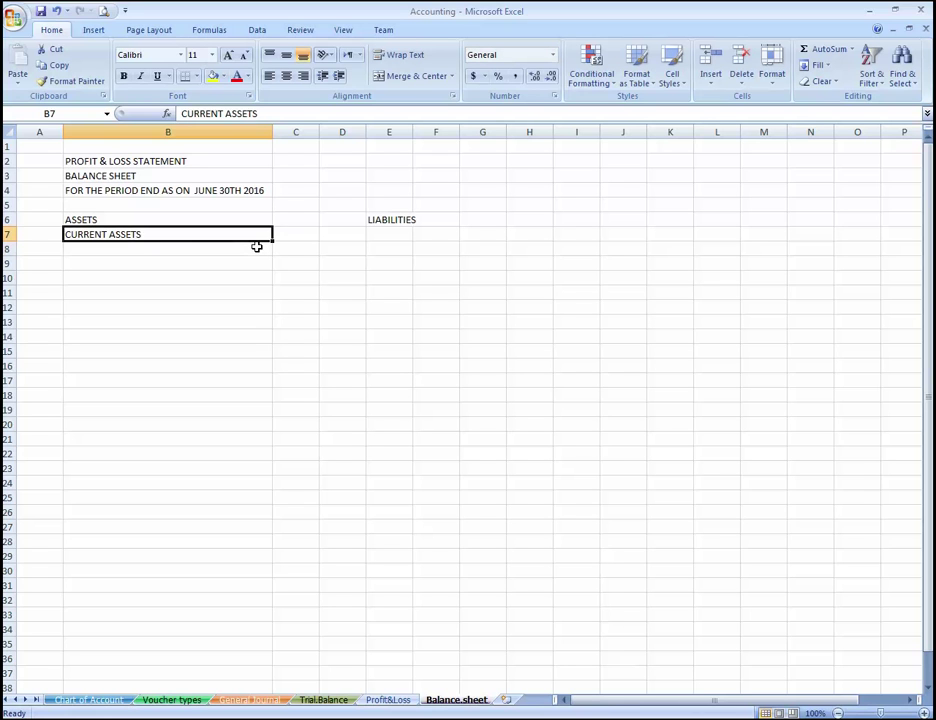
Copy the label to E7 and edit it to read CURRENT LIABILITIES
key(ctrl+c)
key(Right)
key(Right)
key(ctrl+v)
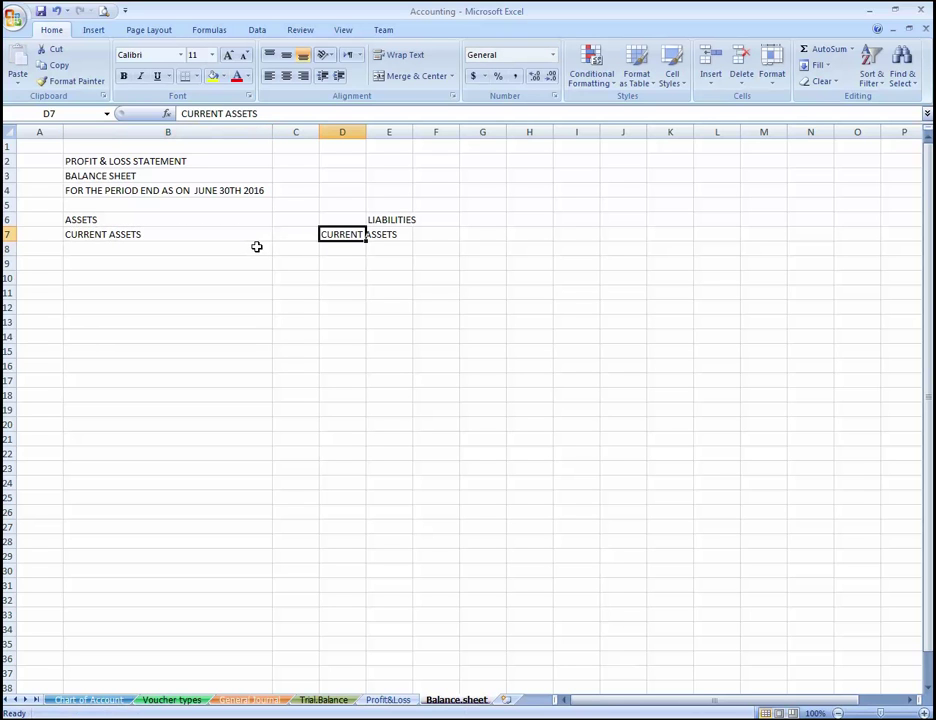
key(Return)
key(Up)
key(ctrl+x)
key(Right)
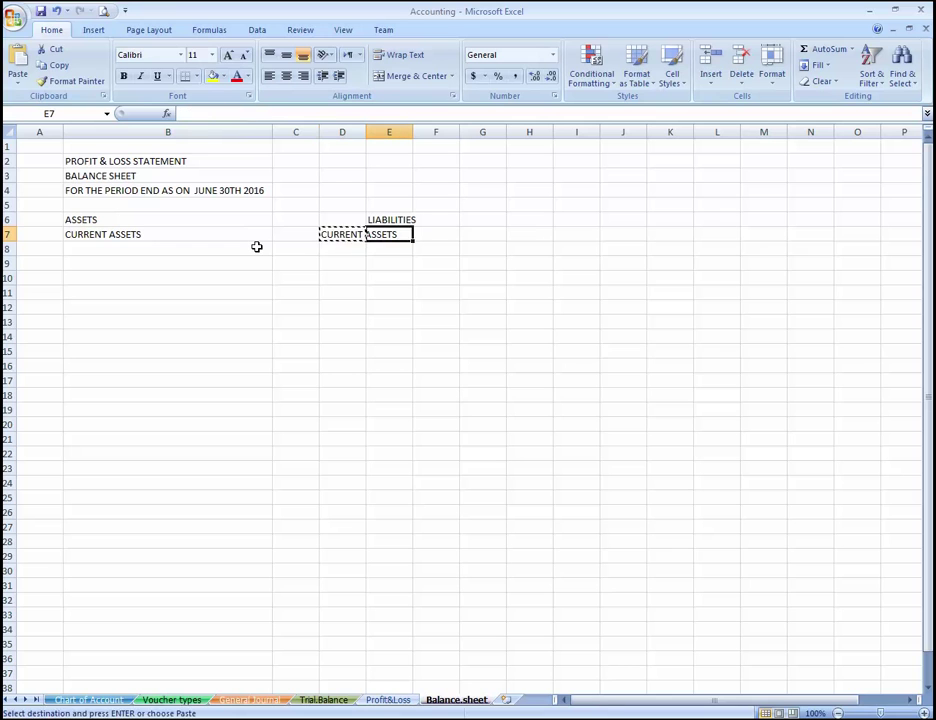
key(ctrl+v)
key(F2)
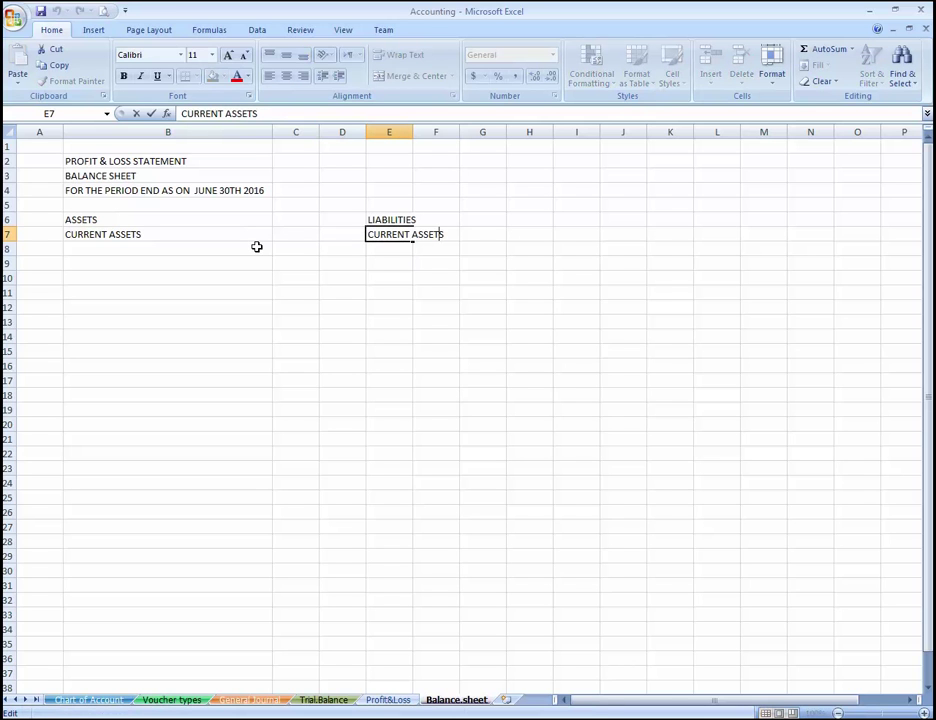
key(BackSpace)
key(BackSpace)
key(BackSpace)
key(BackSpace)
key(BackSpace)
key(BackSpace)
text(LIABILITIES)
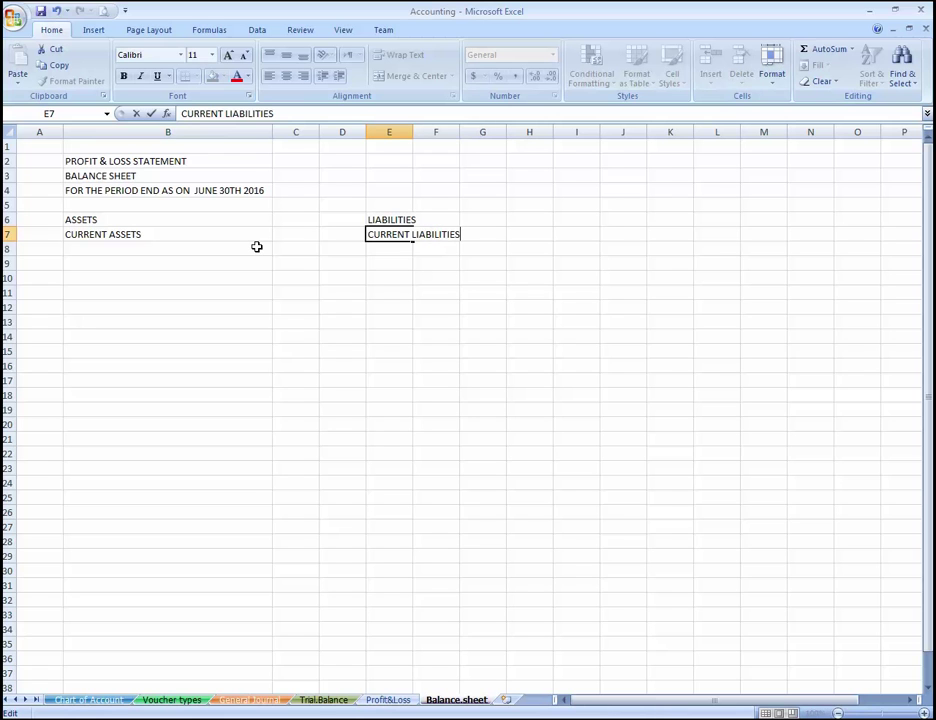
key(Return)
key(Up)
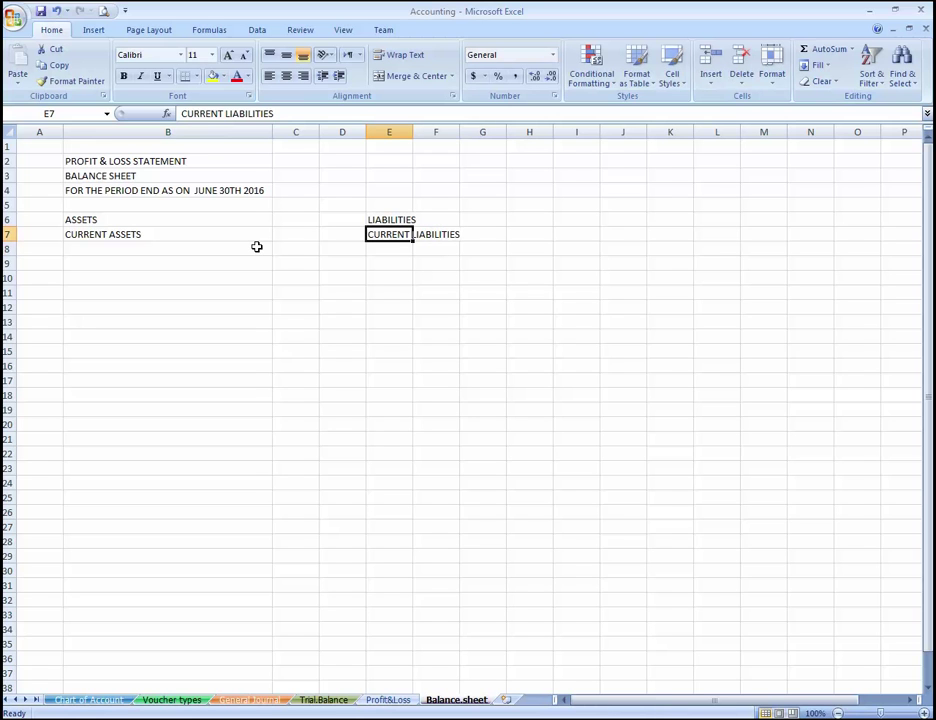
Select cell B8 beneath CURRENT ASSETS
key(Down)
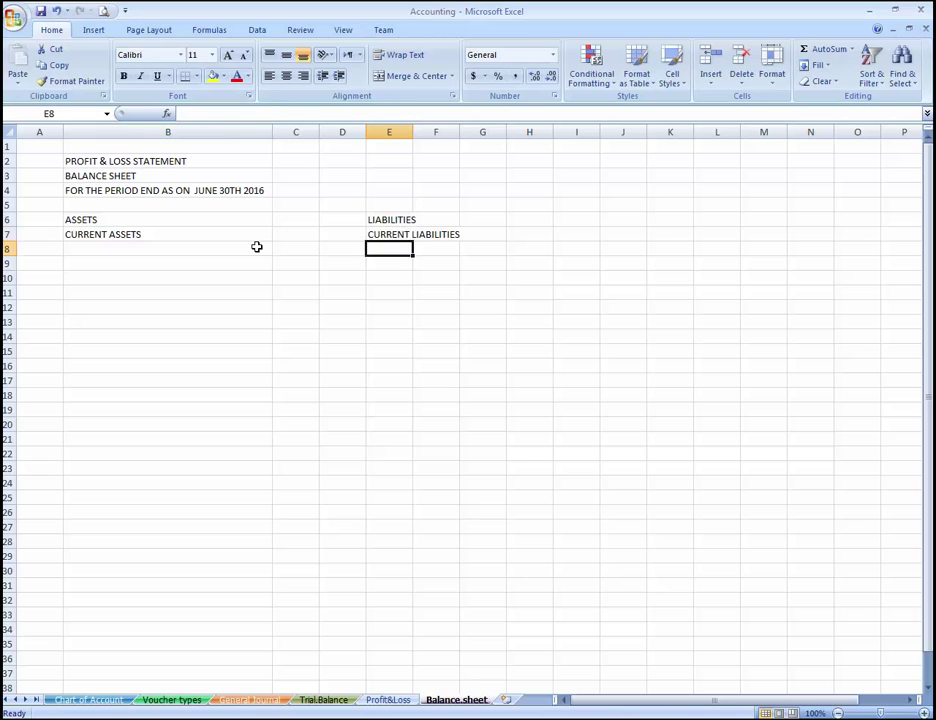
key(Up)
key(Left)
key(Left)
key(Left)
key(Left)
click(257, 247)
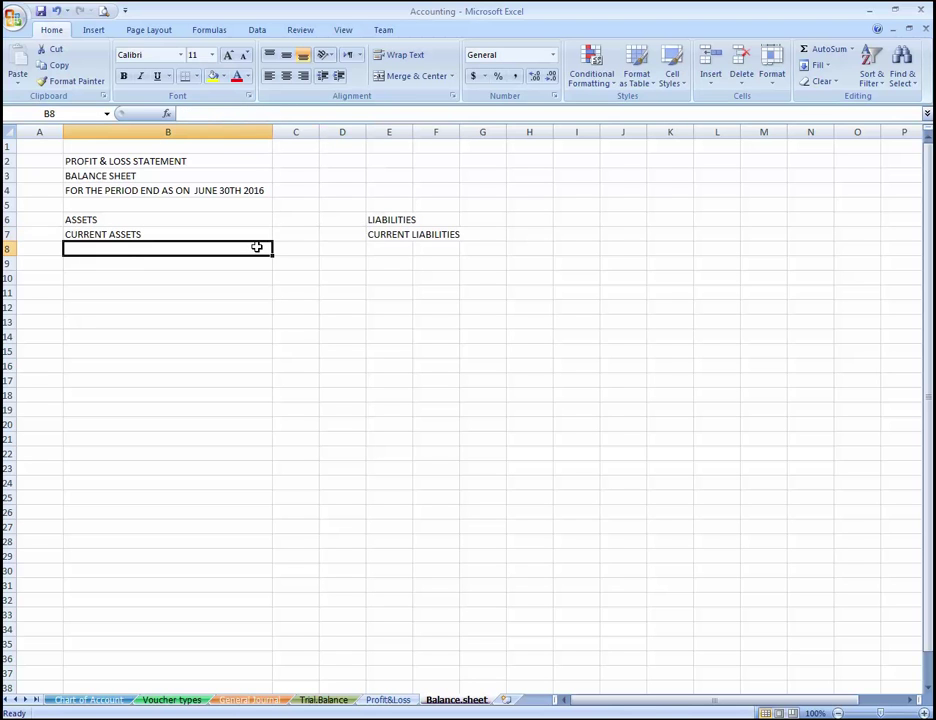
key(Up)
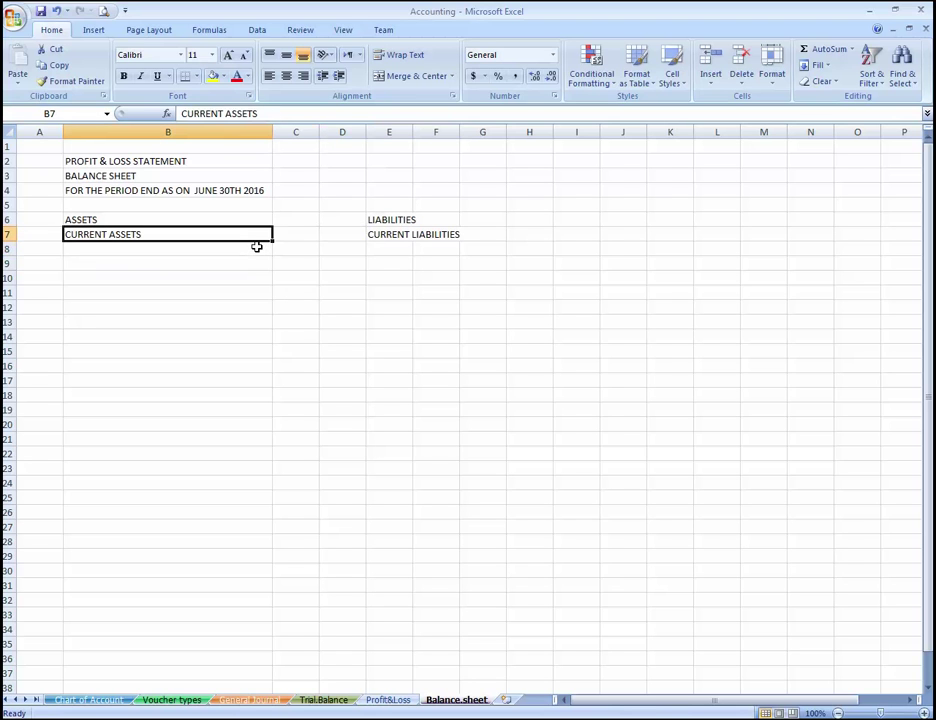
click(257, 247)
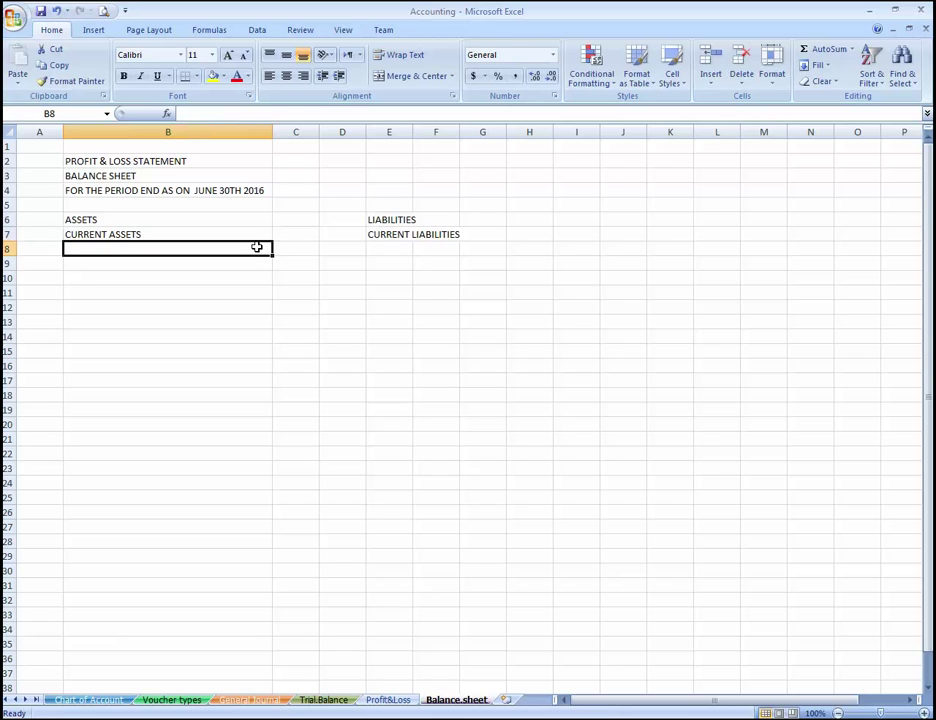
Enter CASH, BANK and ACCOUNT RECEIVABLE in B8 to B10
text(CASH)
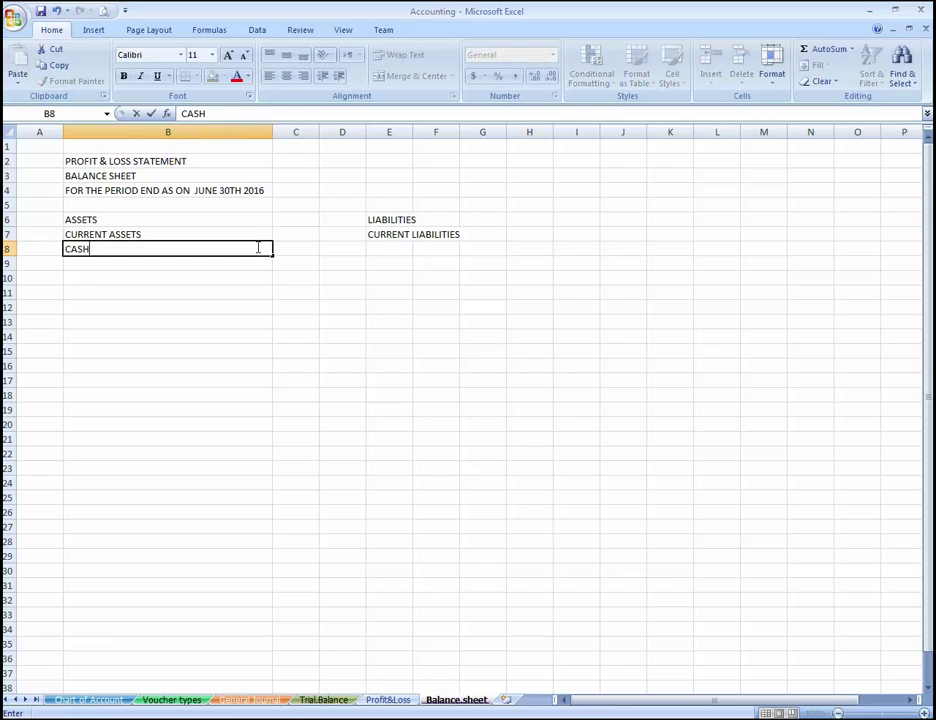
key(Return)
text(BANK)
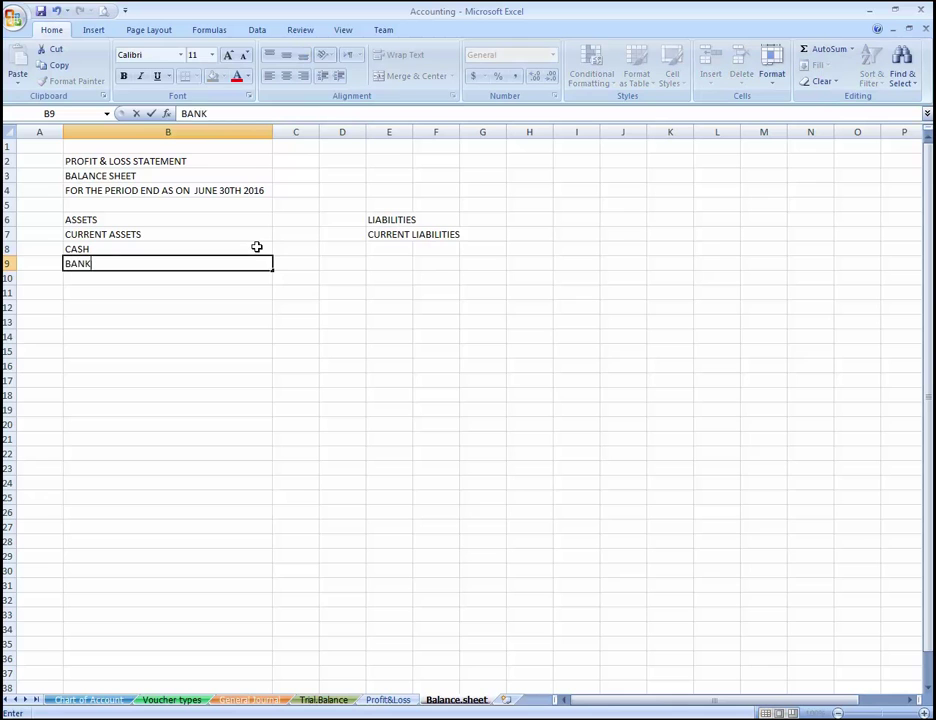
key(Return)
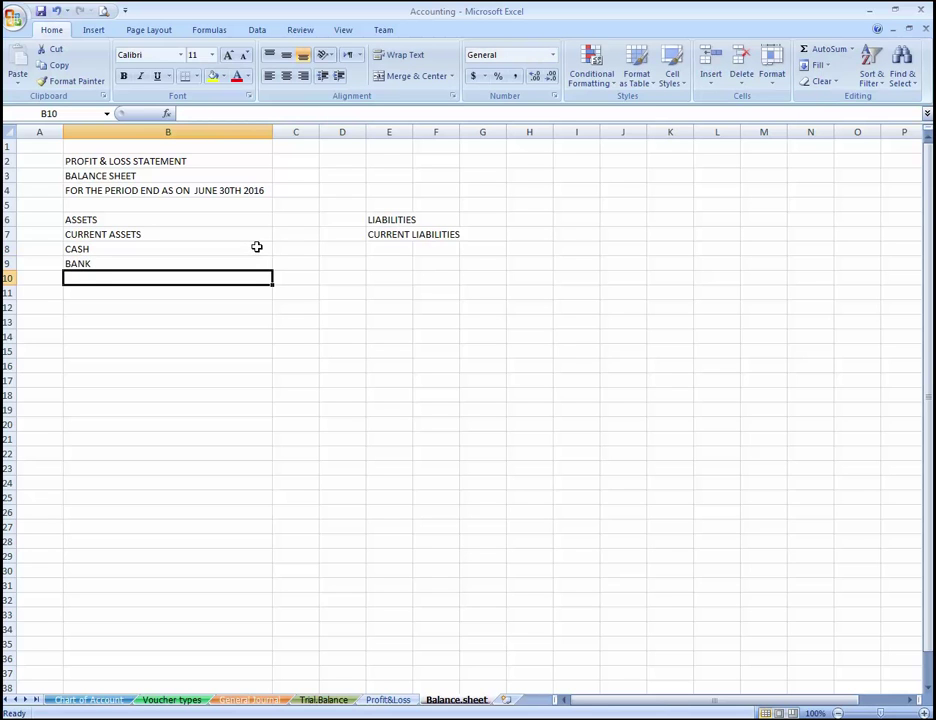
text(ACC)
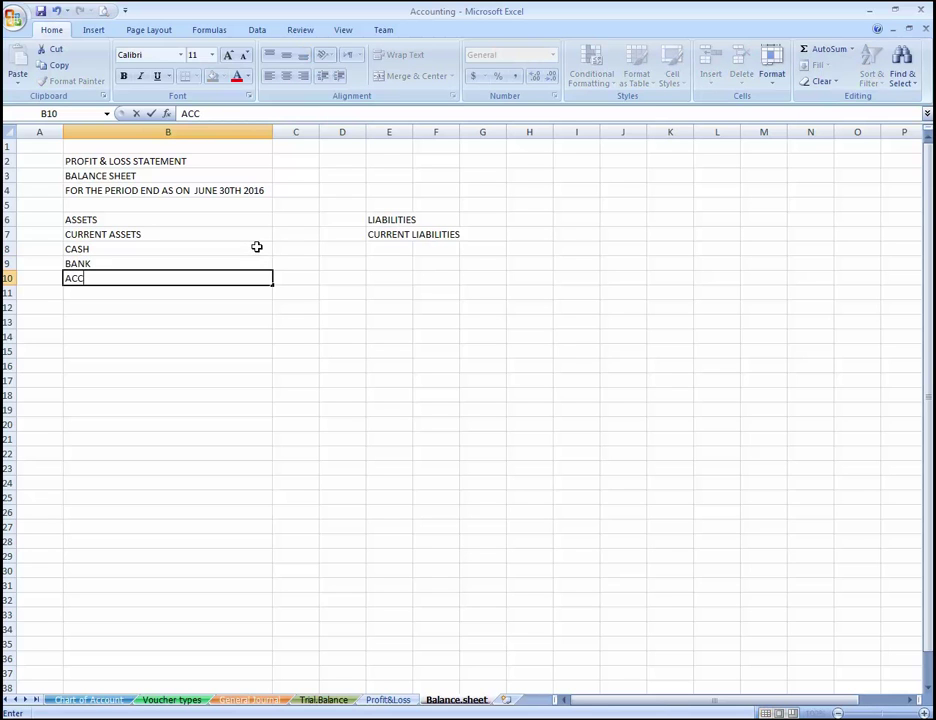
text(OUNT RECE)
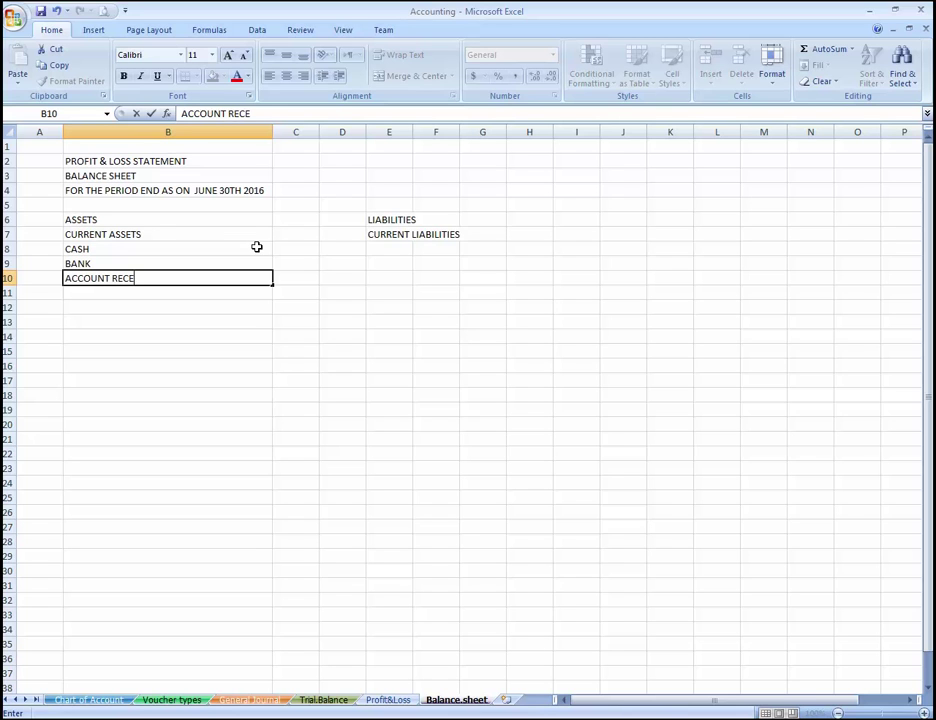
text(IVABLE)
key(ctrl+Return)
key(Return)
Enter CLOSING STOCK and PREPAID EXPENSES in B11 and B12
text(CLOSK)
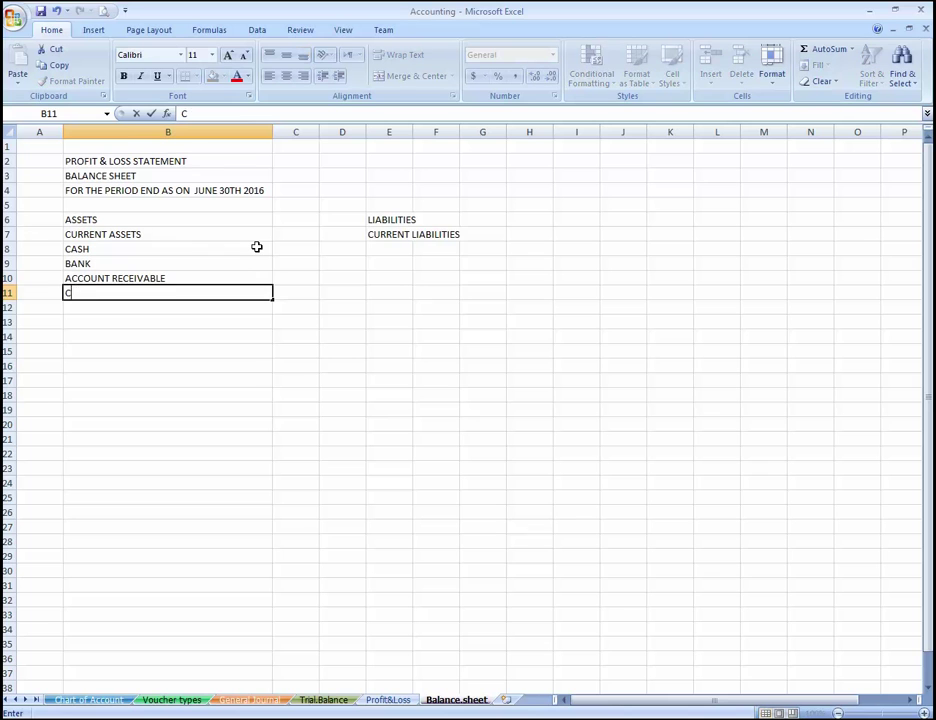
key(BackSpace)
key(BackSpace)
key(BackSpace)
key(BackSpace)
key(BackSpace)
text(CLOSING STOCJK)
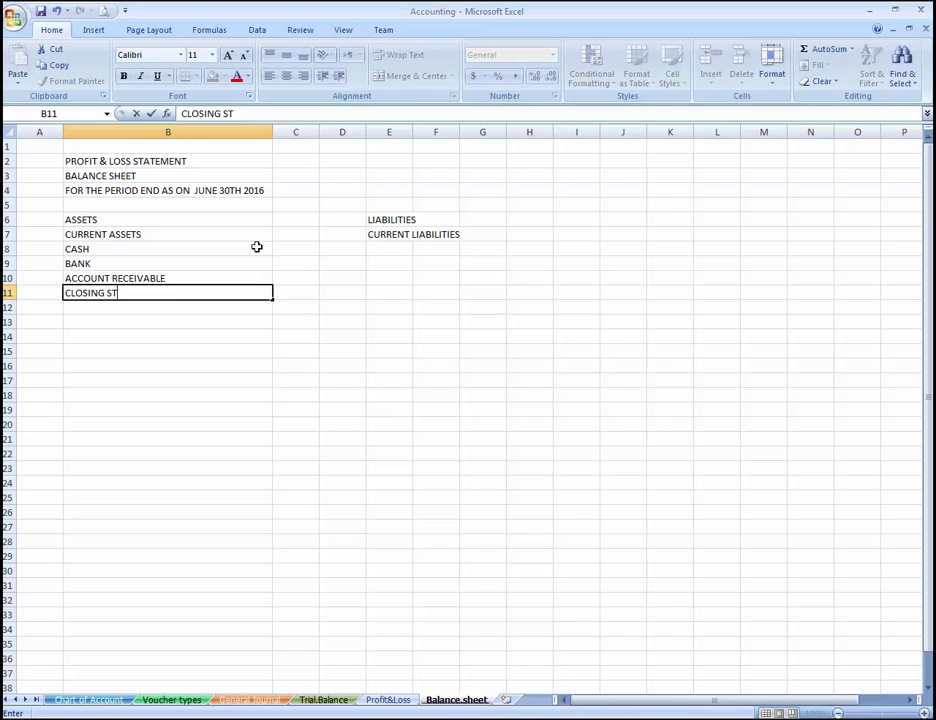
key(BackSpace)
key(BackSpace)
text(K)
key(ctrl+Return)
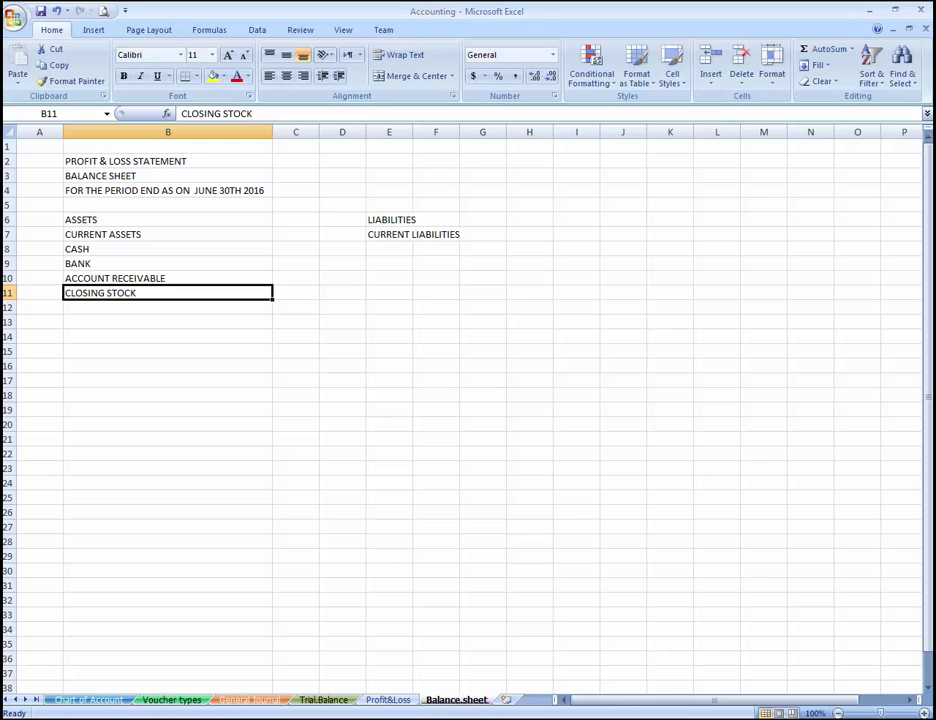
click(126, 311)
text(PREPA)
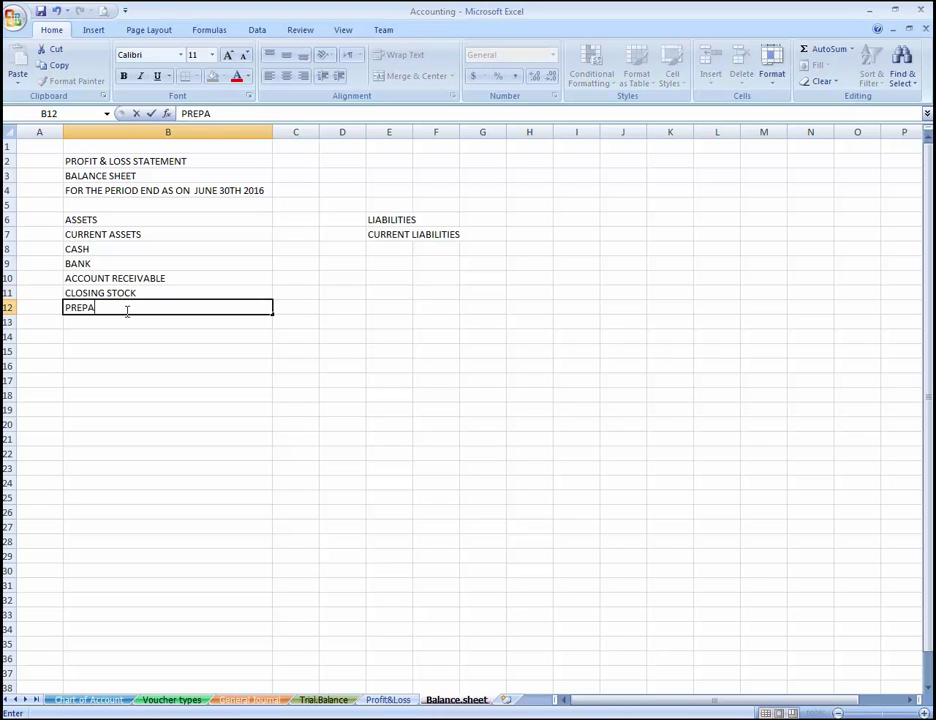
text(ID EXPENSES)
key(Return)
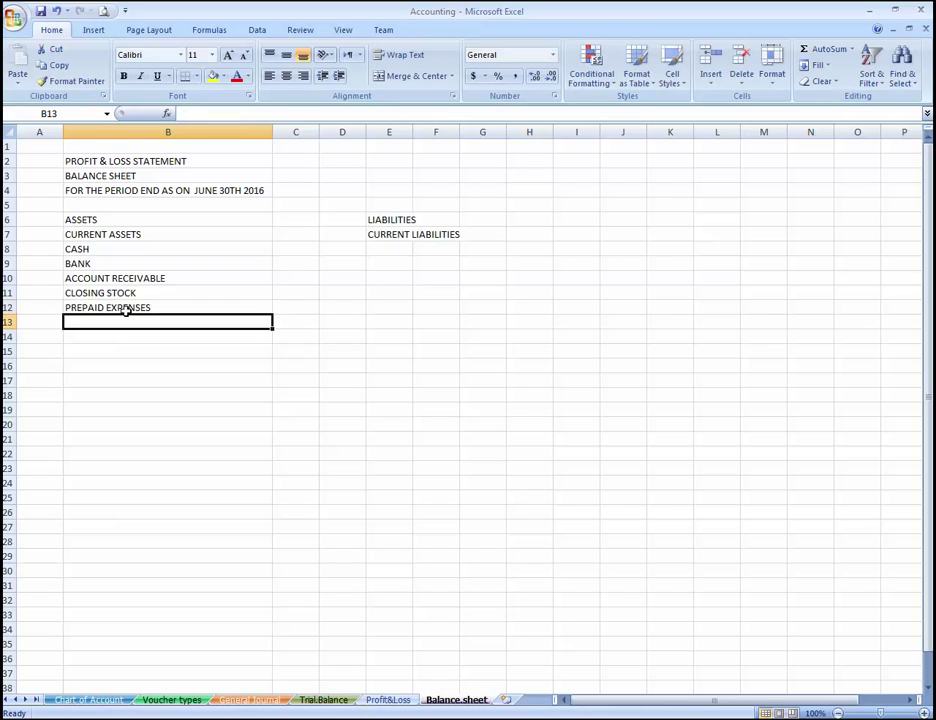
click(126, 310)
key(Right)
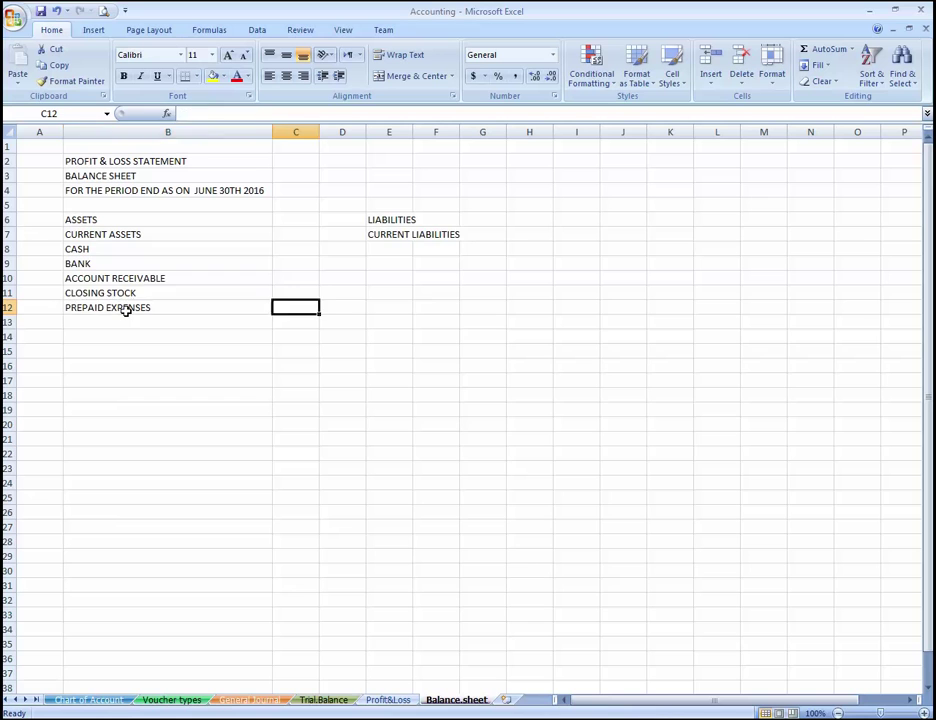
key(Left)
key(Up)
key(Down)
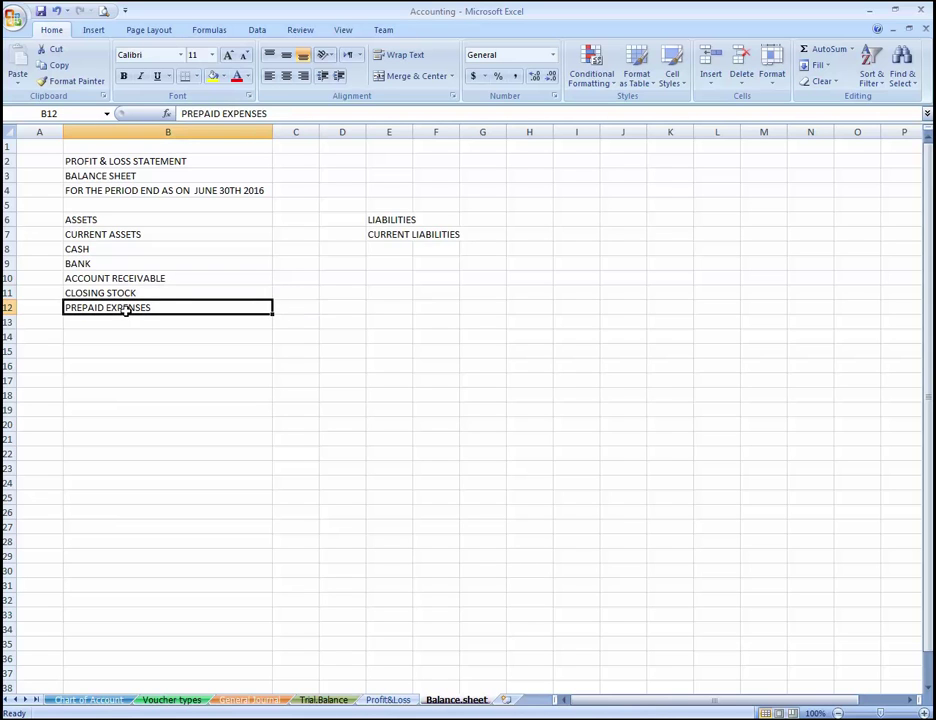
key(Down)
key(Up)
key(Up)
key(Down)
key(Down)
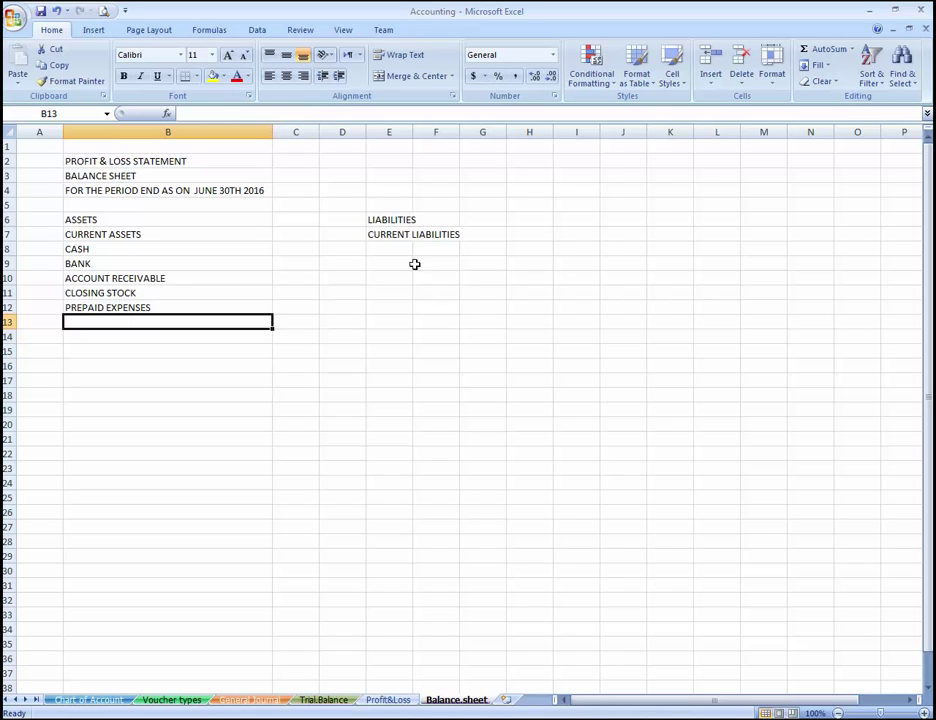
Enter ACCOUNT PAYABLE and SHORT TERM NOTES in E8 and E9 under CURRENT LIABILITIES
click(405, 260)
key(Up)
key(Up)
key(Down)
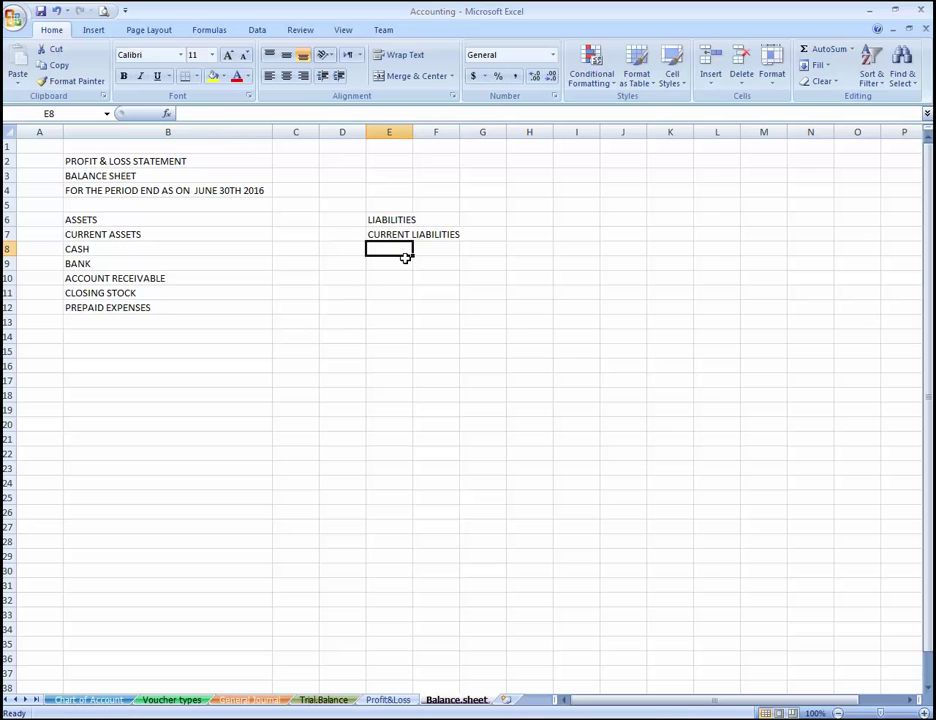
text(ACC)
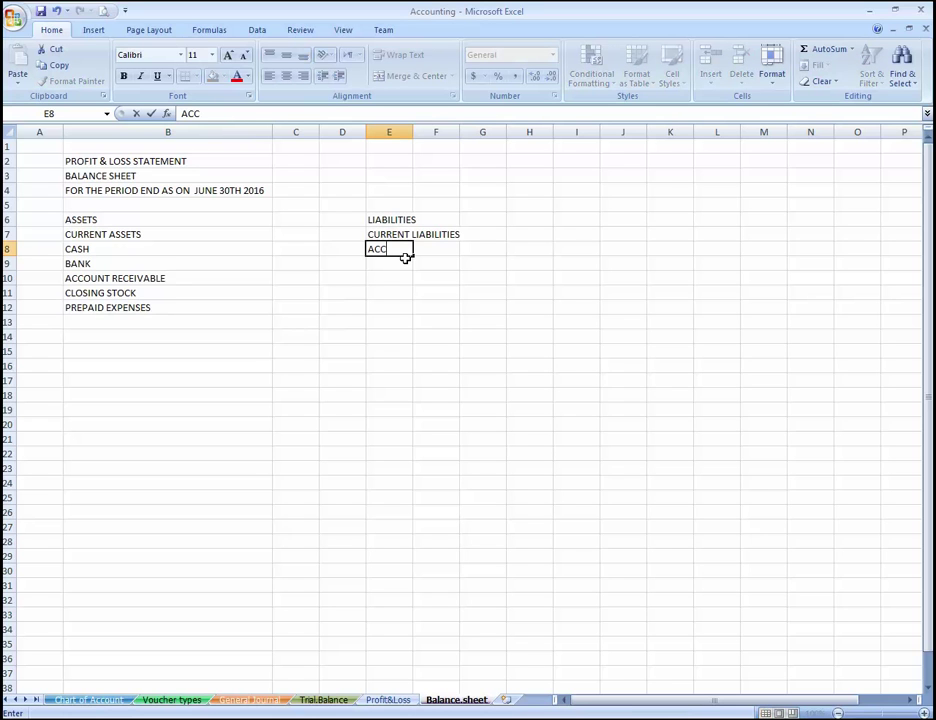
text(OUNT PAYA)
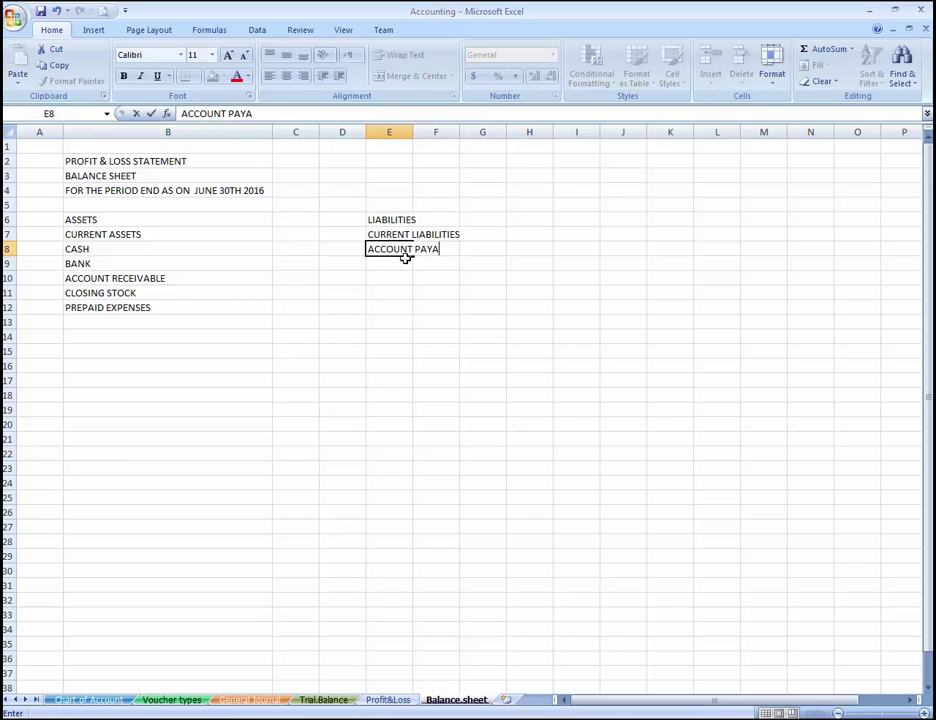
text(BLE)
key(Return)
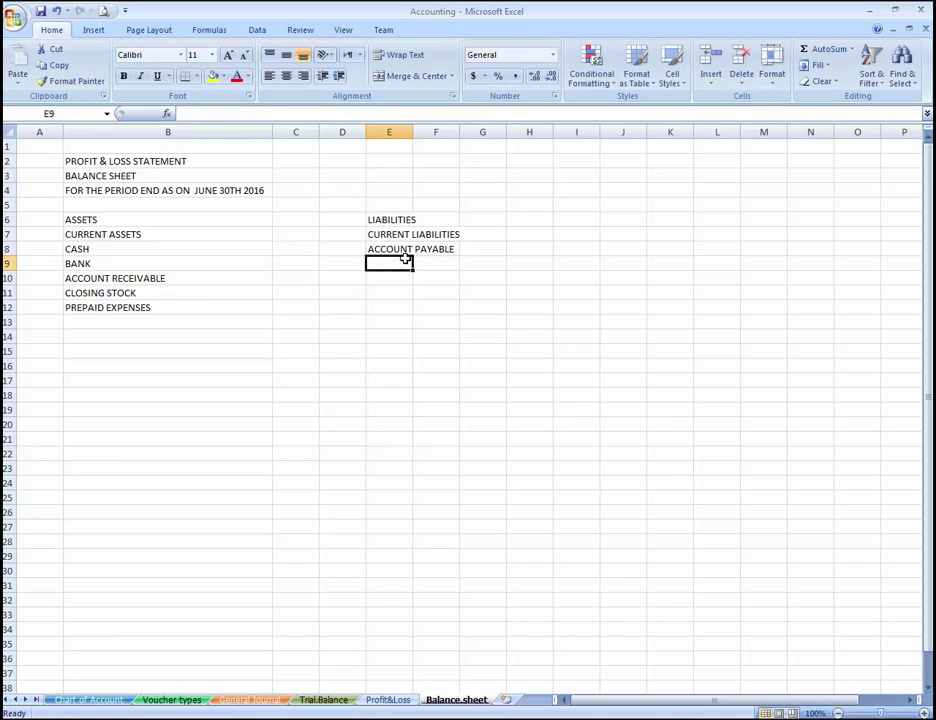
click(403, 252)
click(403, 261)
text(SHORT TERN)
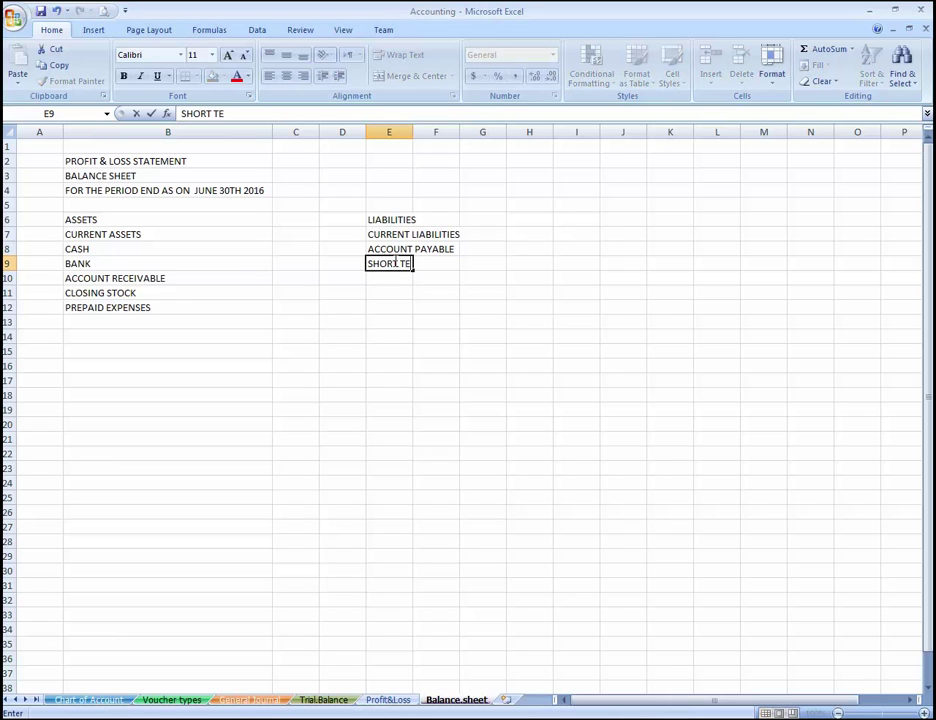
key(BackSpace)
text(N NO)
key(BackSpace)
key(BackSpace)
key(BackSpace)
key(BackSpace)
text(M NOTES)
key(Return)
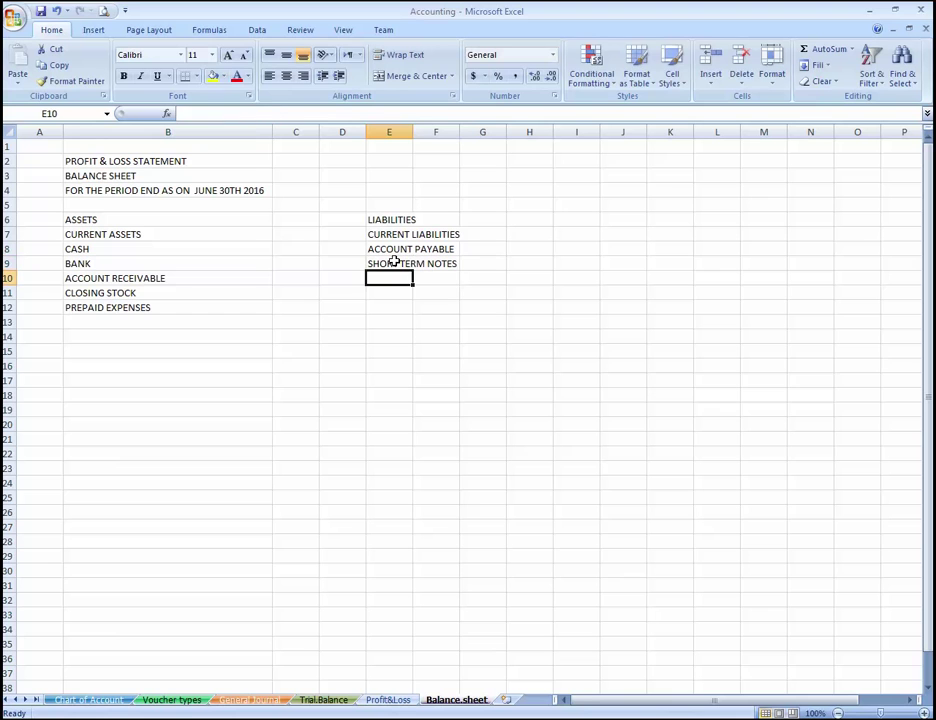
Add SHORT TERM LOANS in E10 by editing the autocompleted SHORT TERM NOTES text
text(S)
key(Return)
key(Up)
key(F2)
key(BackSpace)
key(BackSpace)
key(BackSpace)
key(BackSpace)
key(BackSpace)
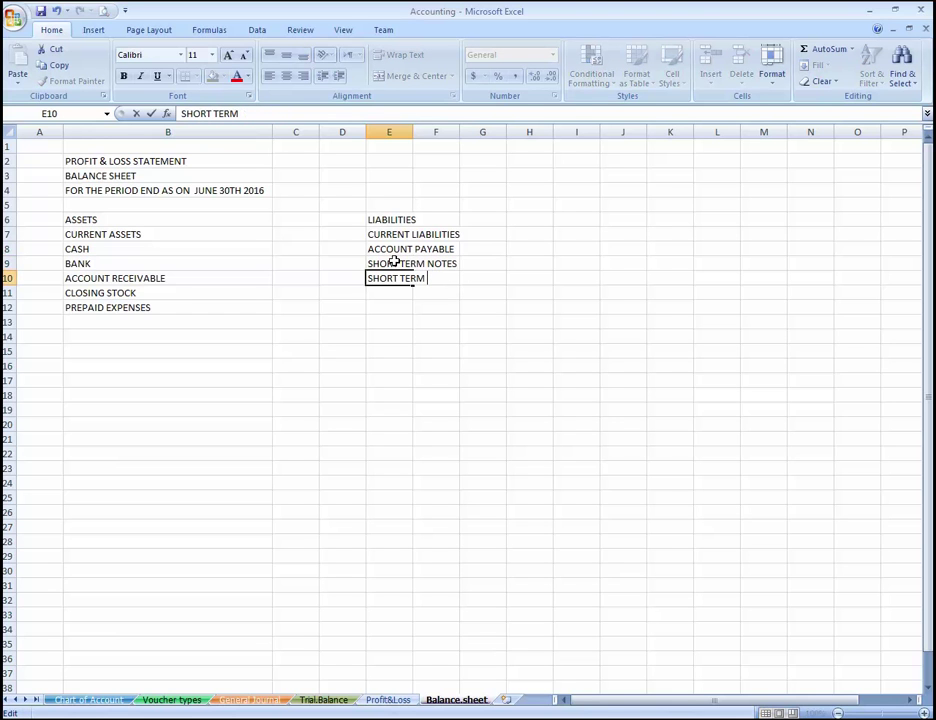
text(LOANS)
key(Return)
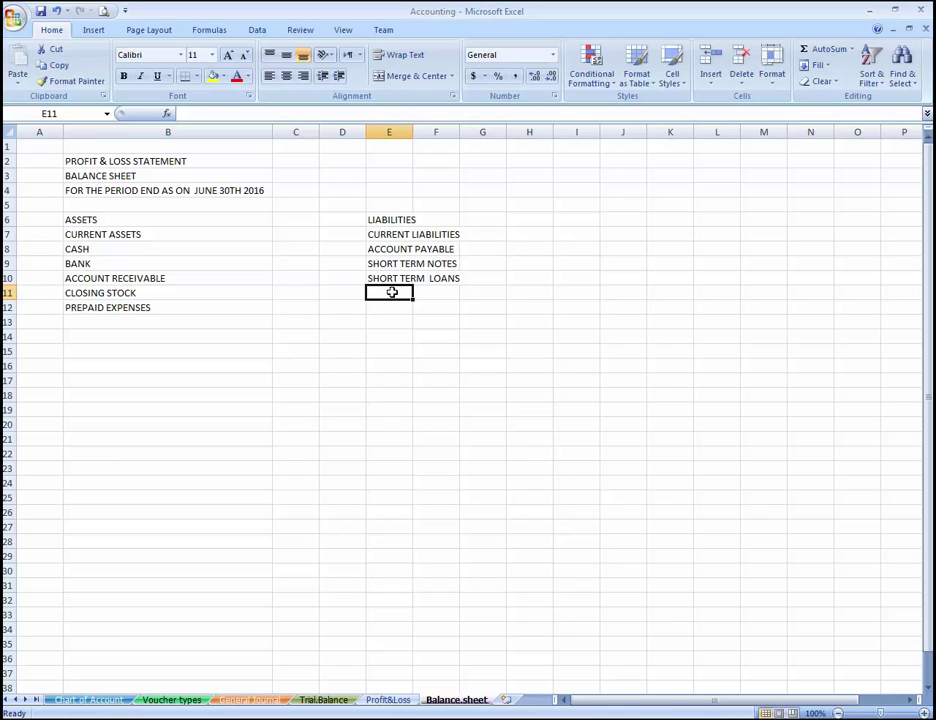
Enter TAXES PAYABLE in E11 and ACCRUED PAYROLL in E12
text(INTER)
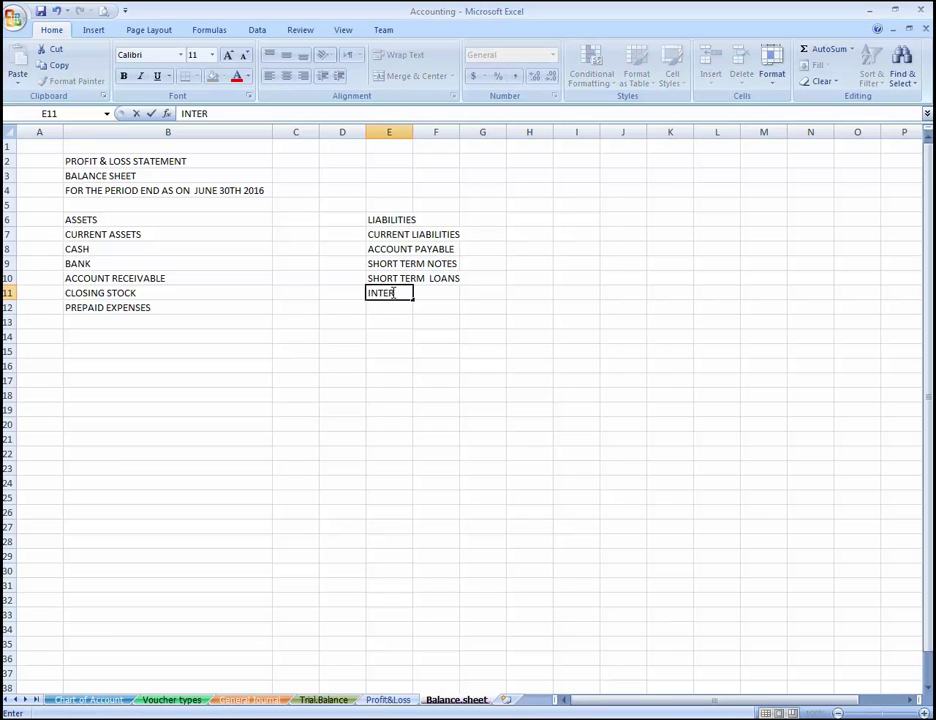
key(BackSpace)
key(BackSpace)
key(BackSpace)
key(BackSpace)
key(BackSpace)
text(TAXES PAYABLE)
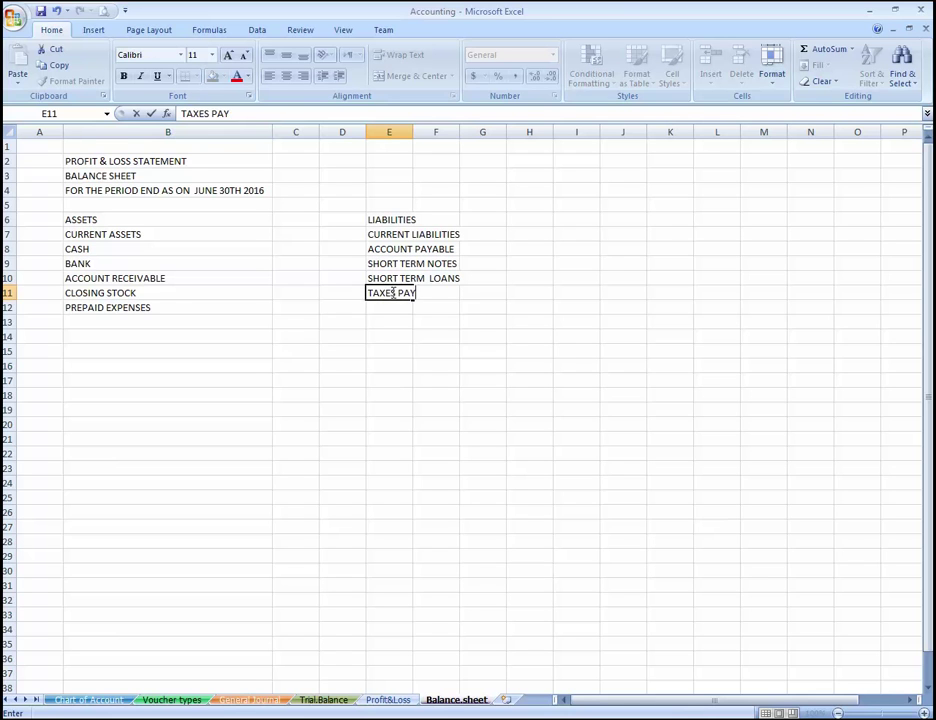
key(ctrl+Return)
key(Return)
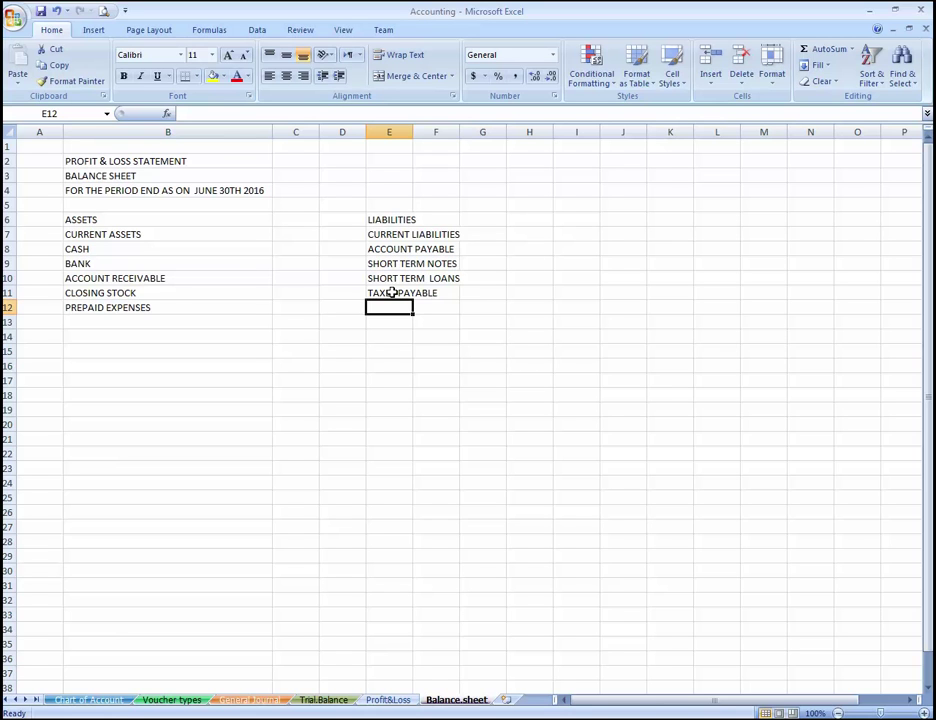
text(ACC)
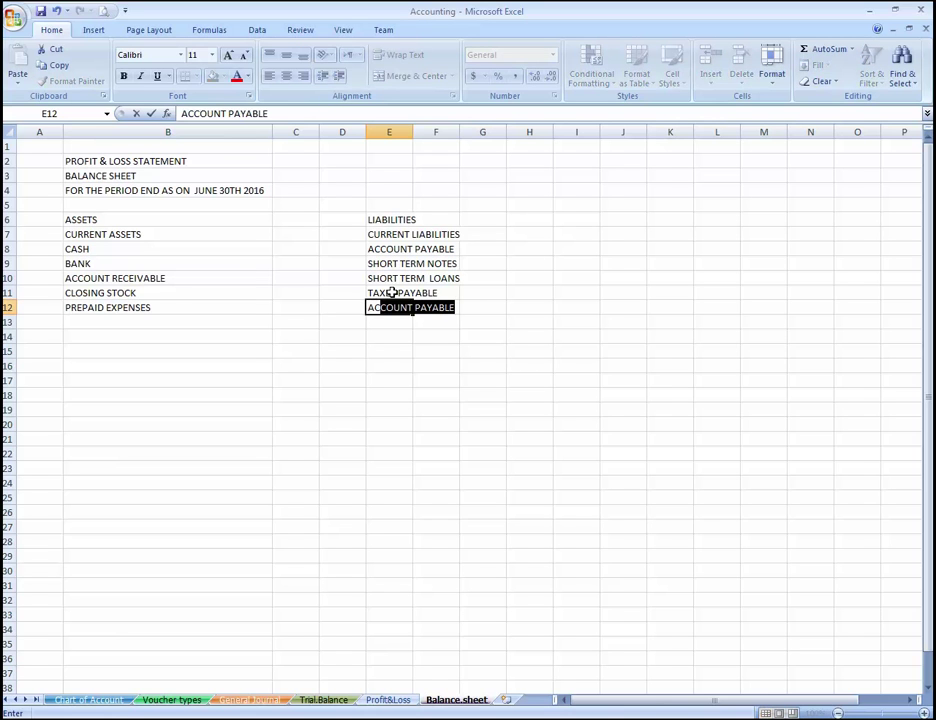
text(R)
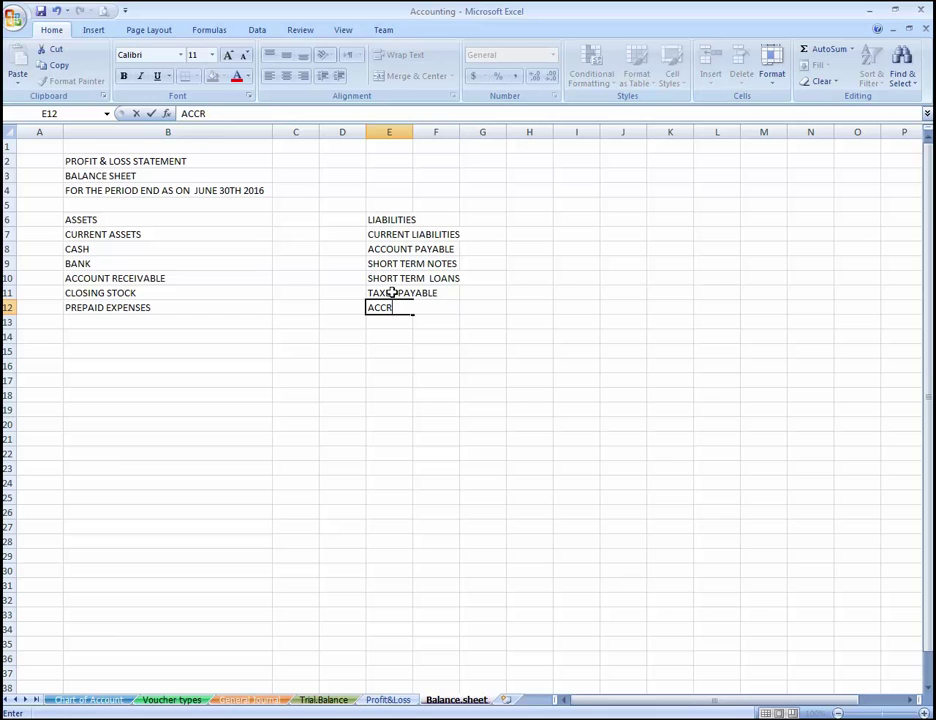
text(UED PAYROLL)
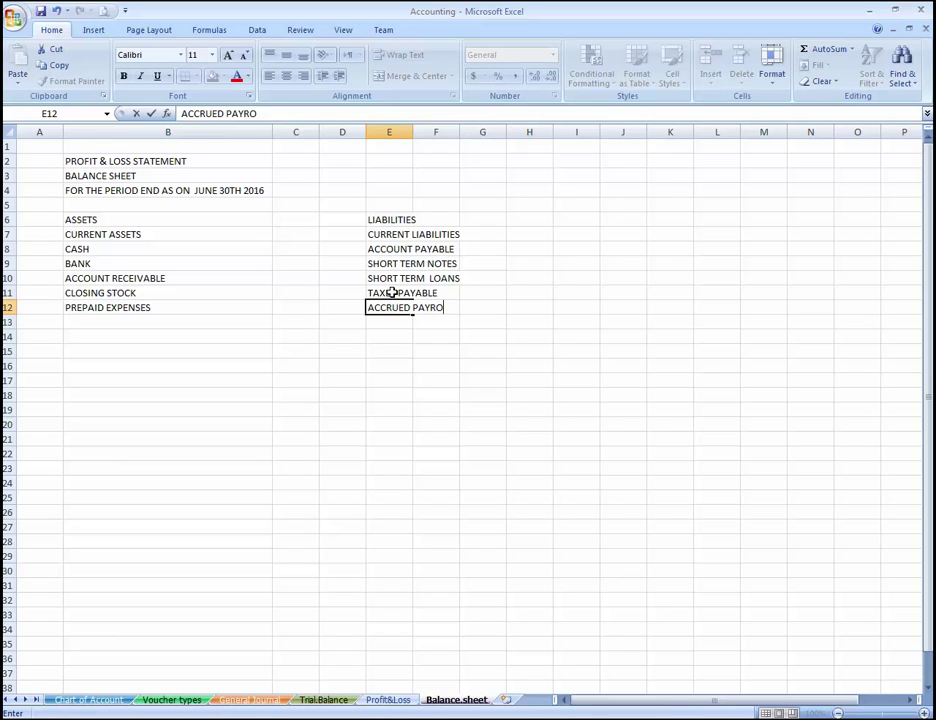
key(Return)
key(Up)
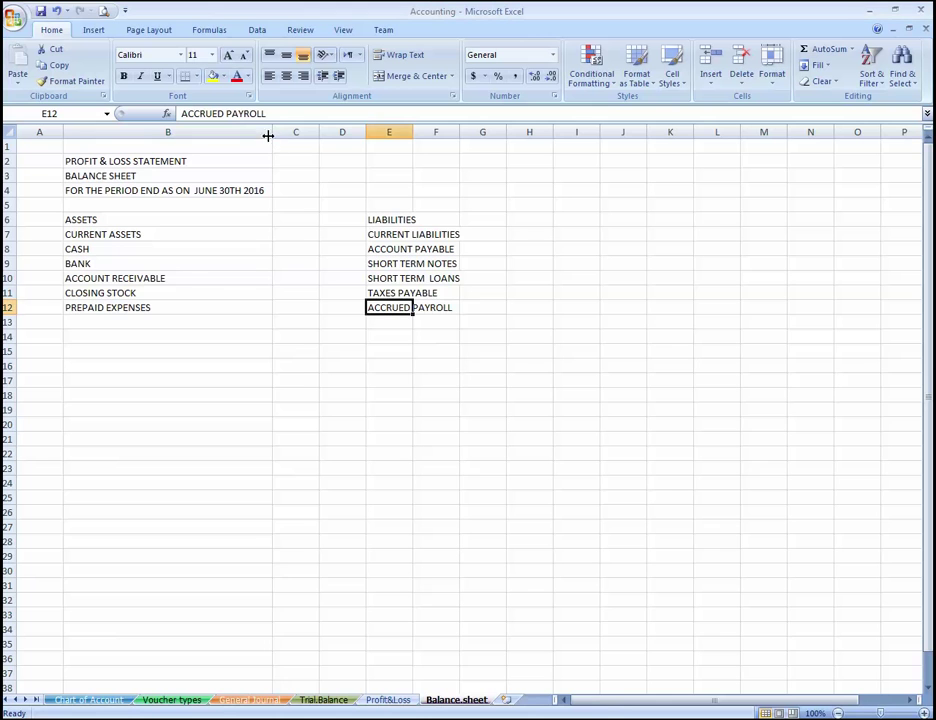
Narrow column B and widen column D so the asset and liability sections spread apart
drag(273, 134, 88, 153)
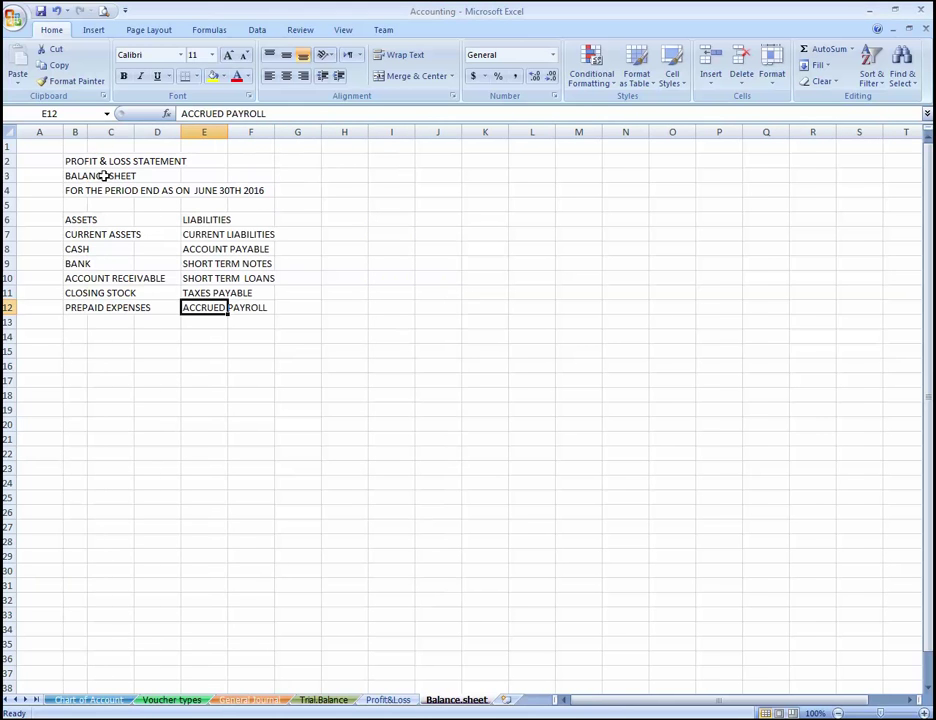
click(115, 322)
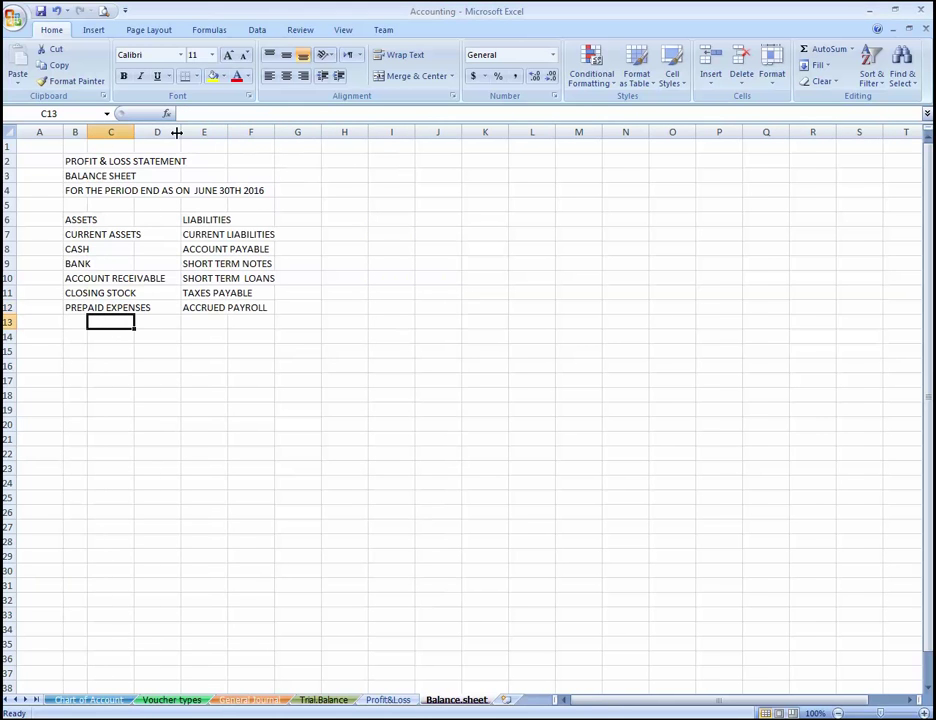
drag(183, 132, 312, 132)
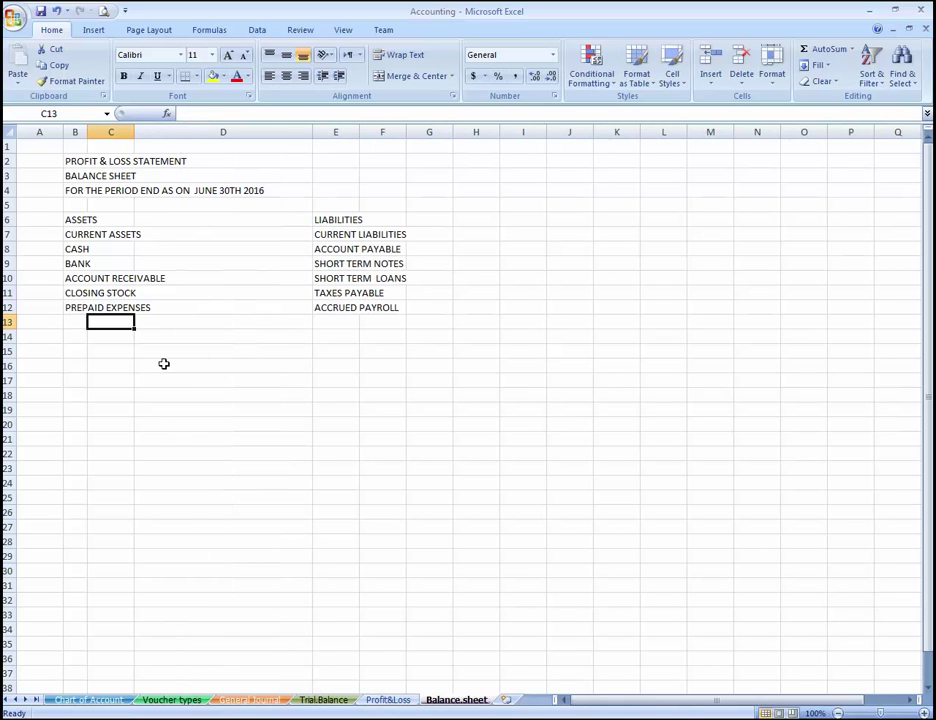
Enter the subtotal label TOTAL CURRENT ASSETS in cell C13
text(TOTAL)
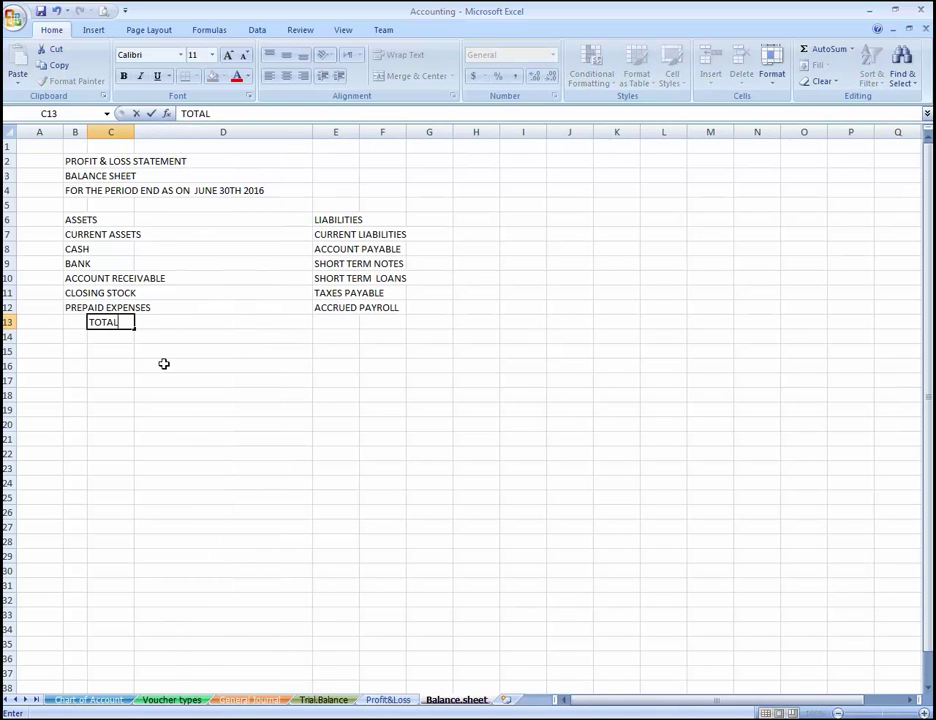
text( CURRENT )
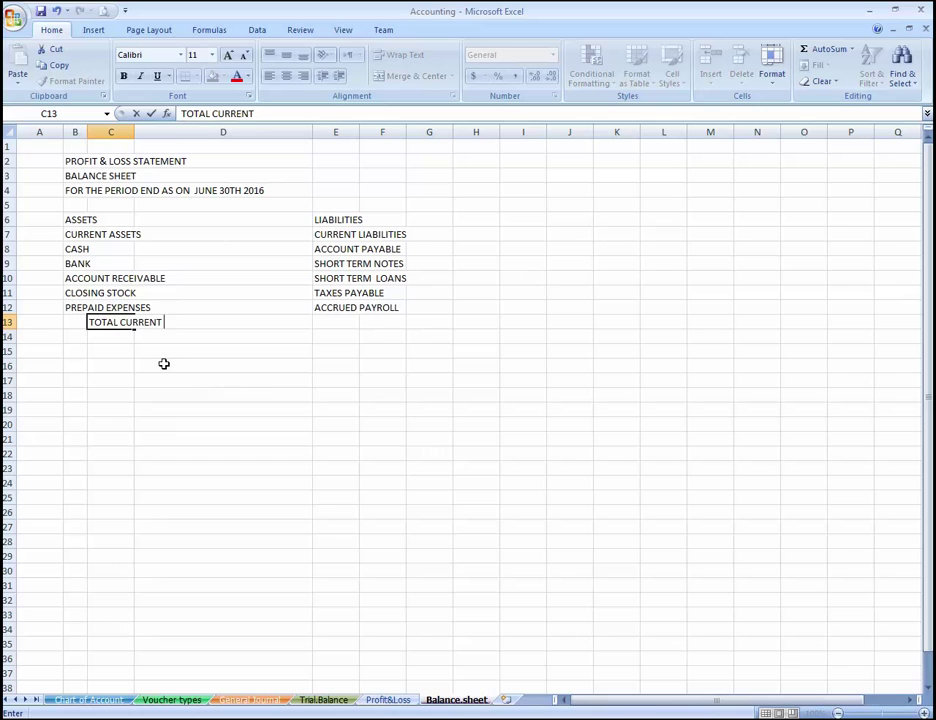
text(ASSETS)
key(ctrl+Return)
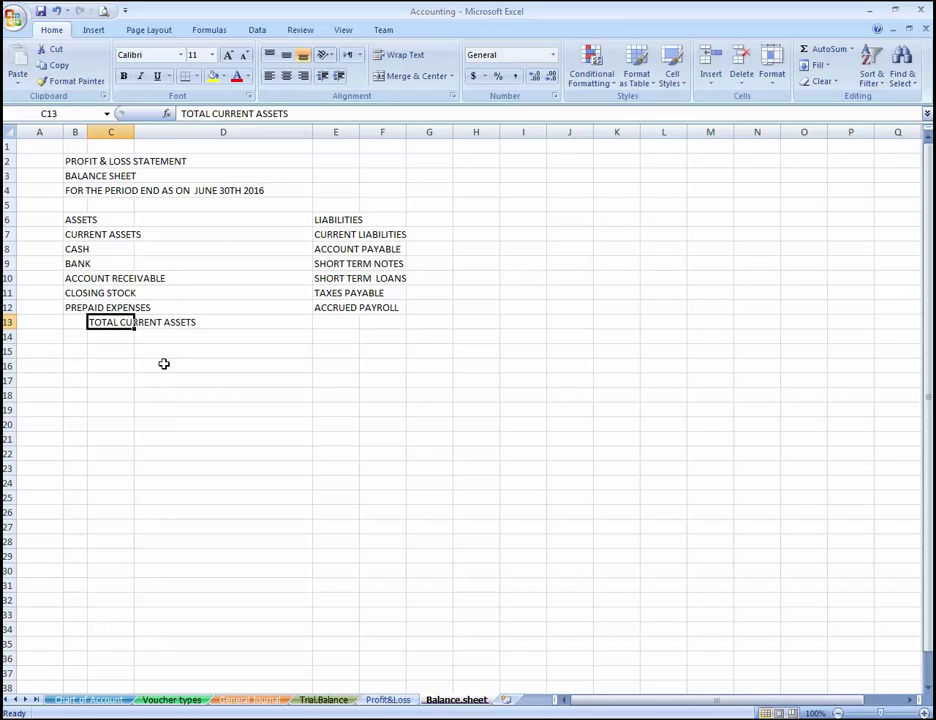
key(Right)
key(Right)
key(Left)
key(Left)
Copy the label to F13 and change it to TOTAL CURRENT LIABILITES
key(ctrl+c)
key(Right)
key(Right)
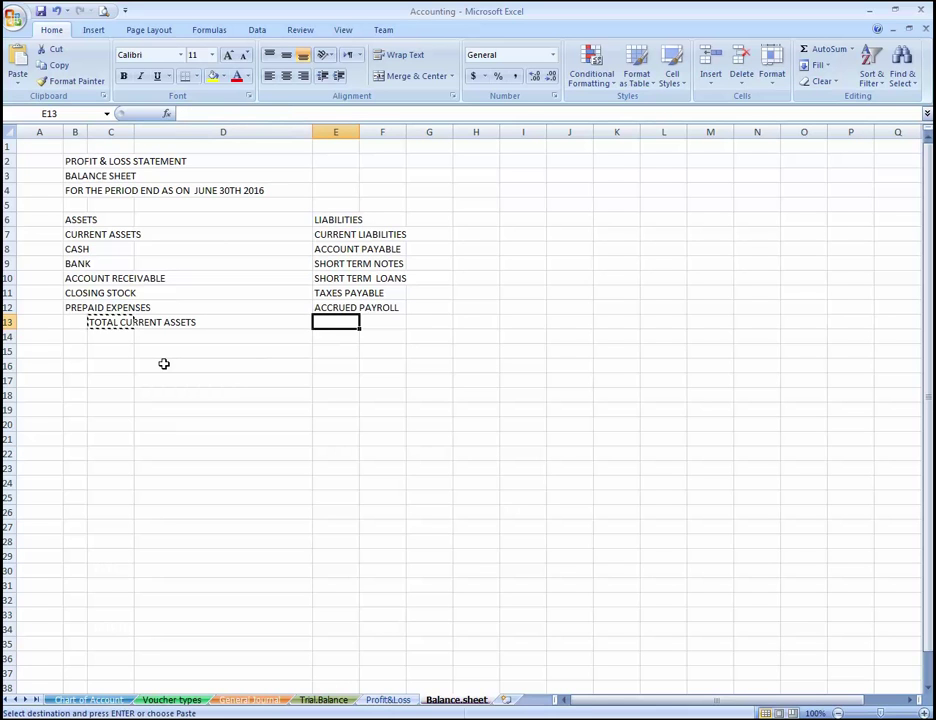
key(Right)
key(Return)
key(F2)
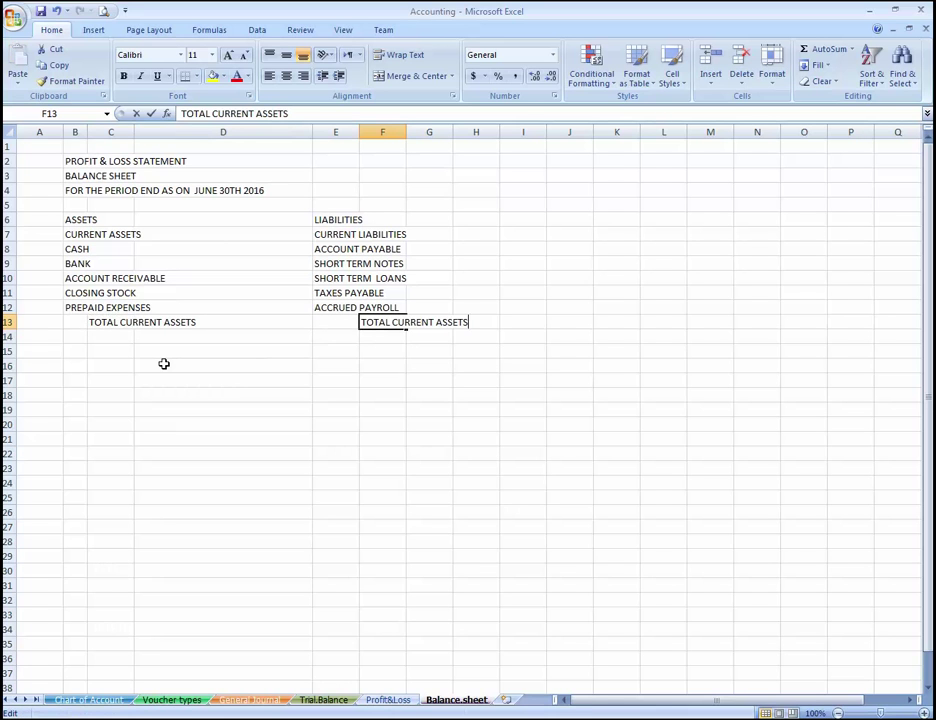
key(BackSpace)
key(BackSpace)
key(BackSpace)
key(BackSpace)
key(BackSpace)
key(BackSpace)
text(LIA)
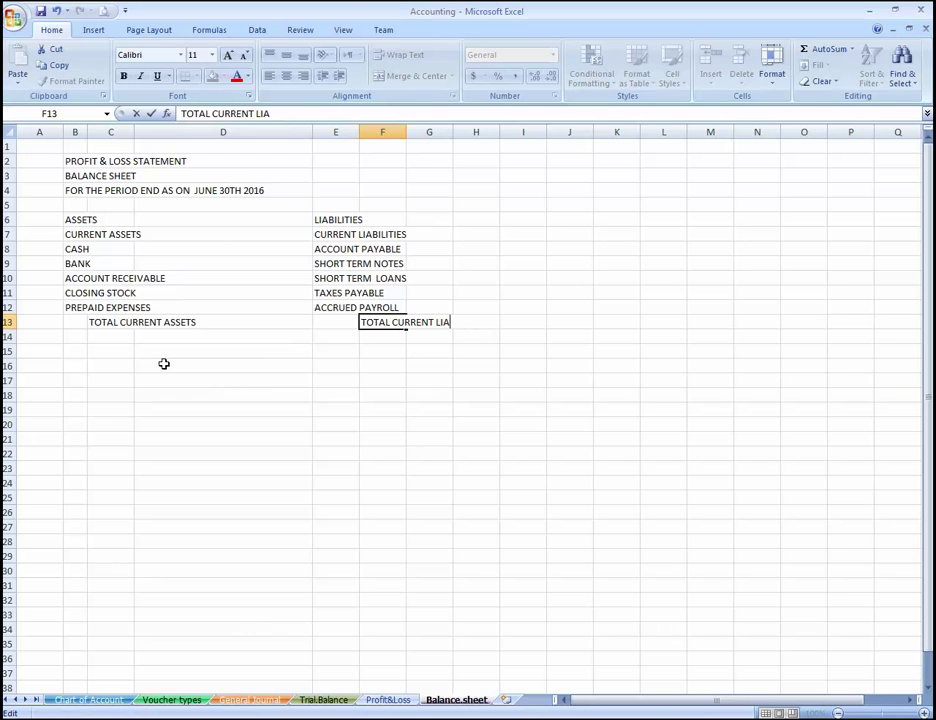
text(BILITES)
key(Return)
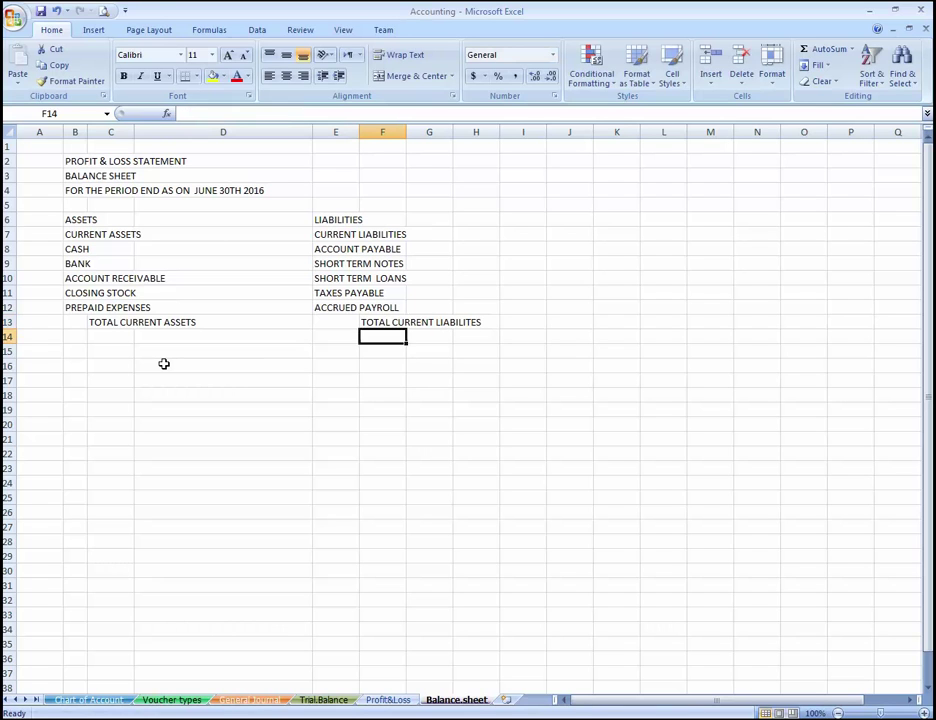
key(Up)
key(Left)
key(Left)
key(Left)
key(Down)
key(Left)
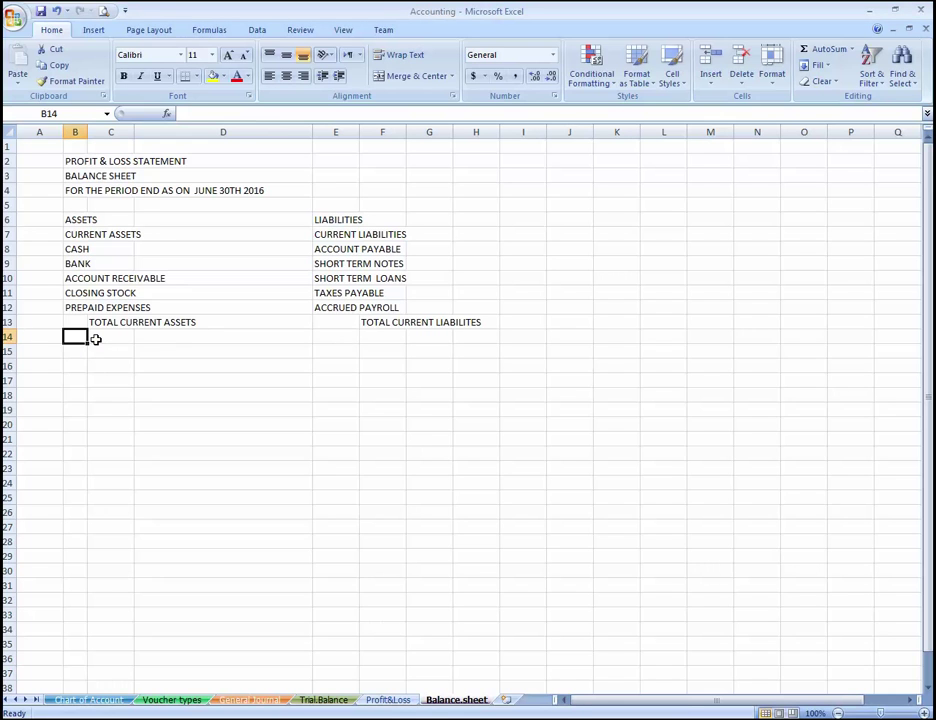
Enter the heading FIXED ASSETS in cell B15
key(Return)
text(FIXE)
key(BackSpace)
key(BackSpace)
key(BackSpace)
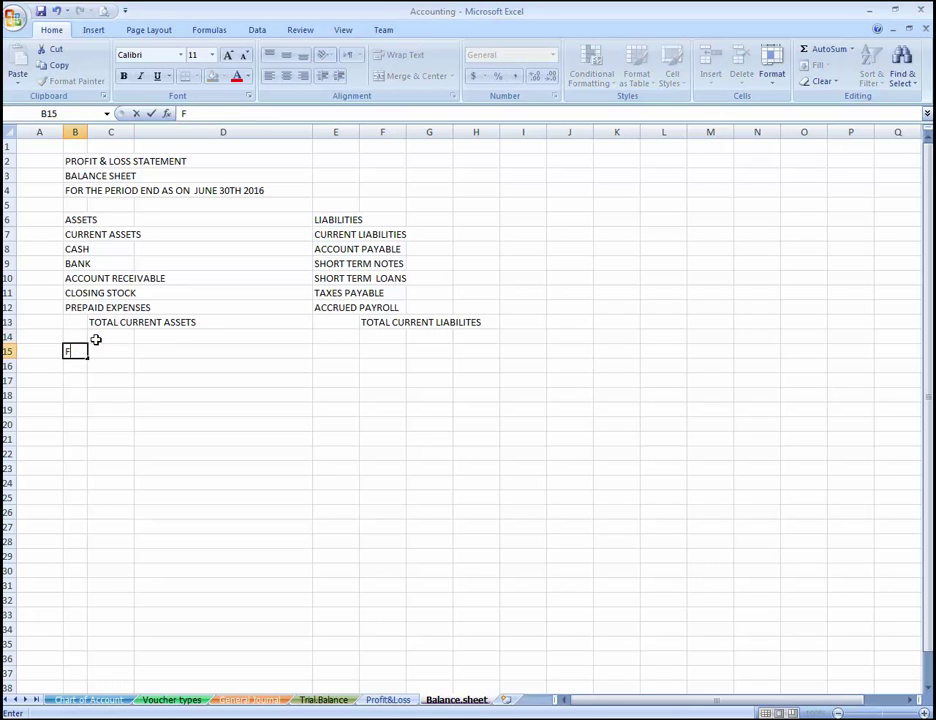
text(IXED ASSETS)
key(ctrl+Return)
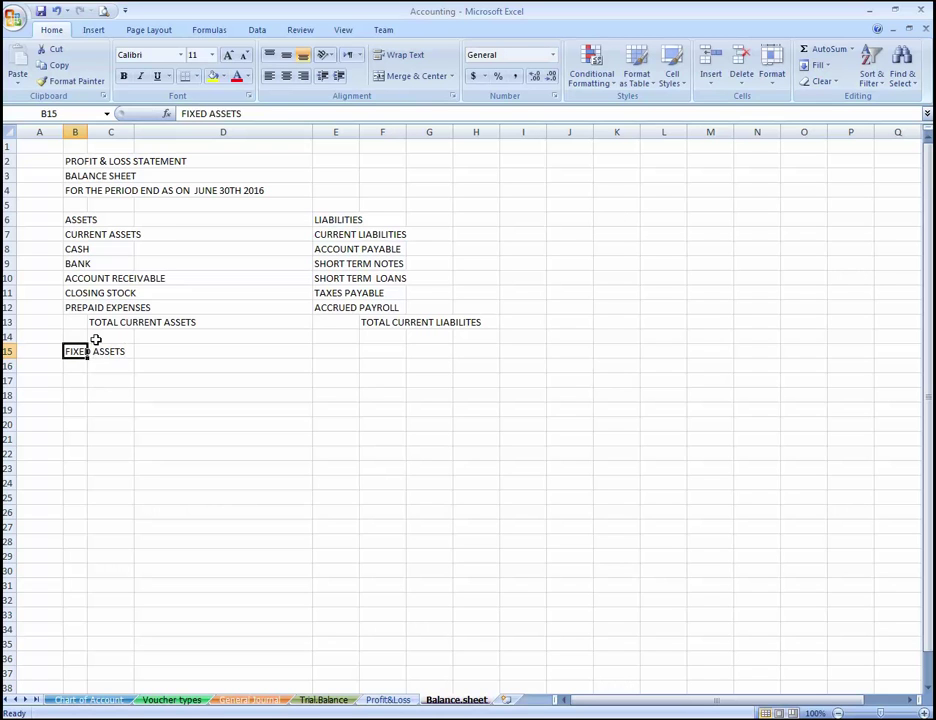
Enter the heading LONG TERM LIABILITIES in cell E15
key(Tab)
key(Tab)
key(Tab)
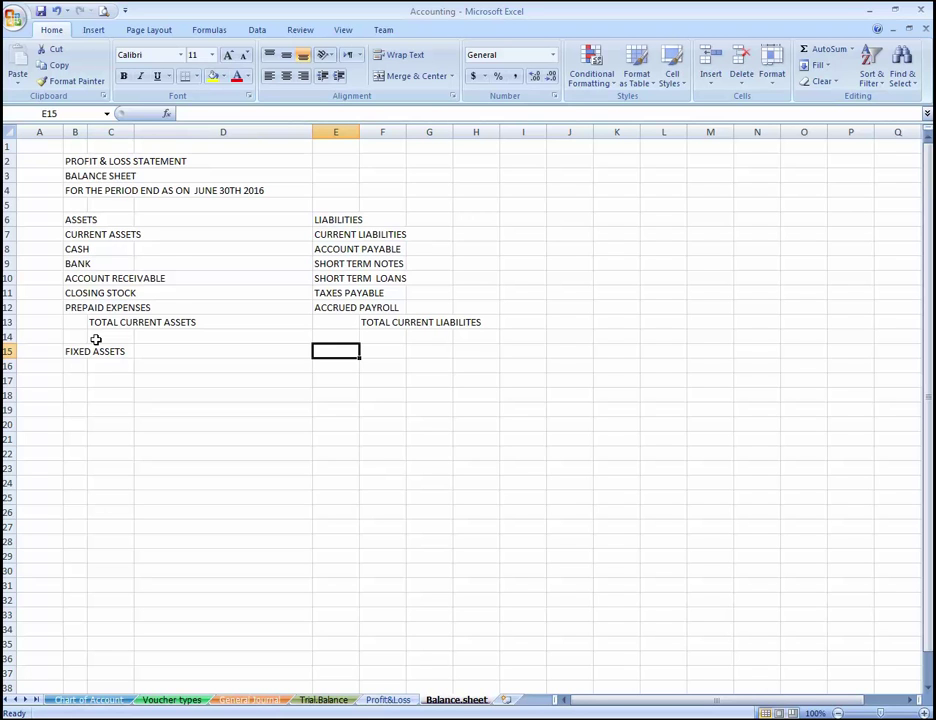
text(LONG TE)
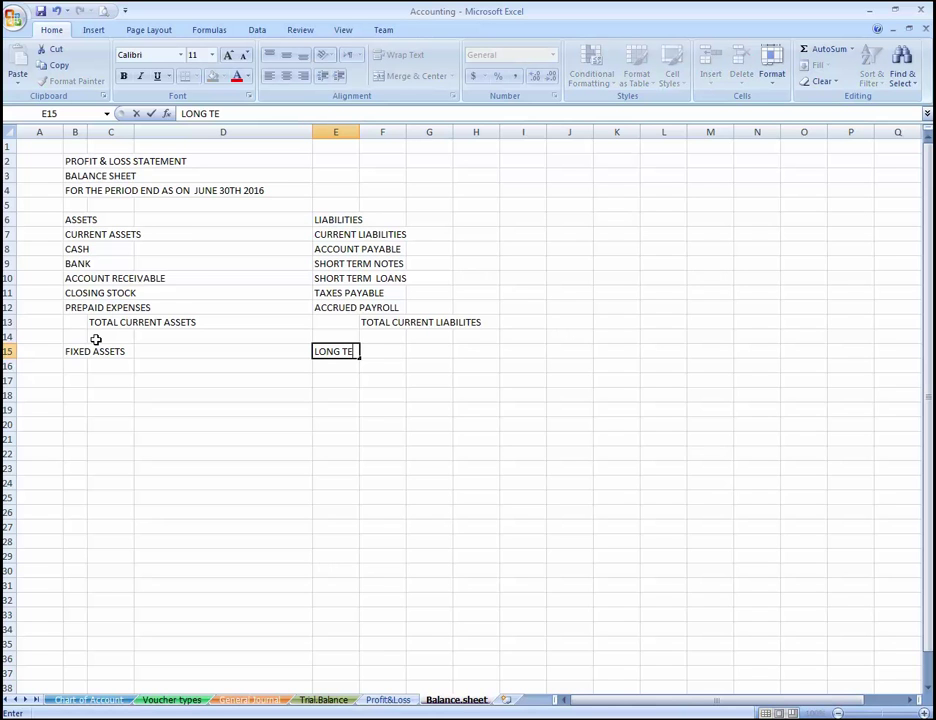
text(RM LIABILITIES)
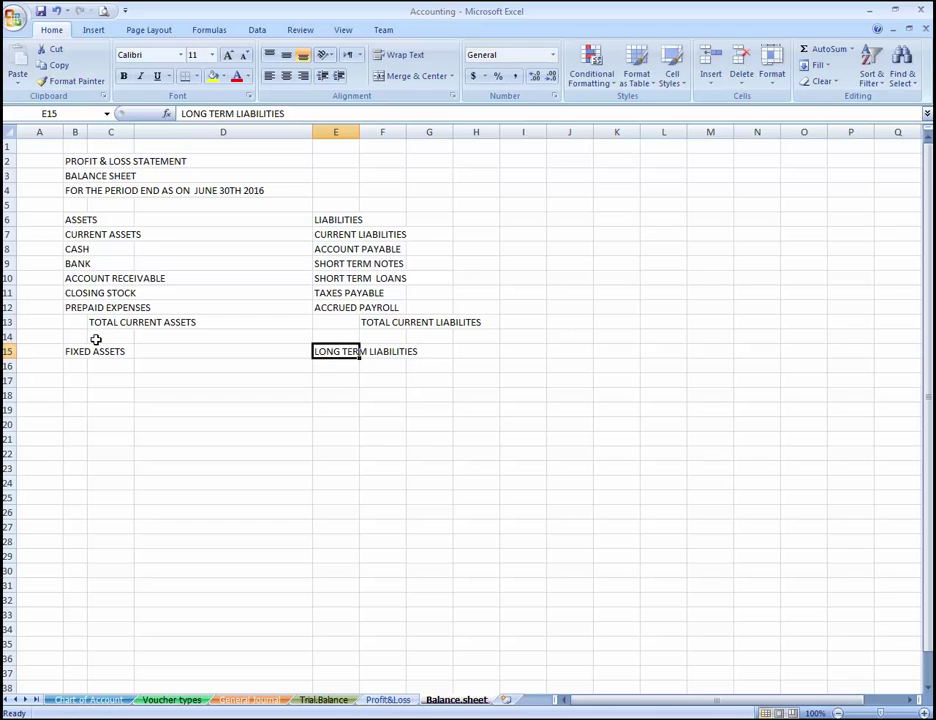
key(Left)
key(Left)
key(Left)
key(Return)
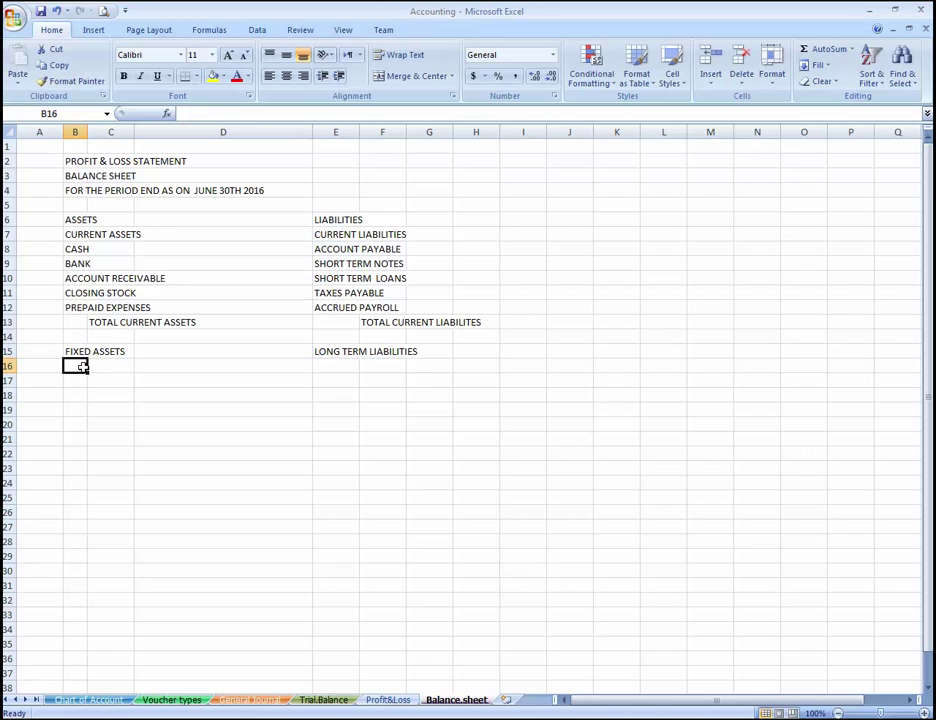
List LAND, BUILDINGS, OFFICE EQUIPMENTS and PLANT & MACHINERY down column B from B16
text(LAND)
key(Return)
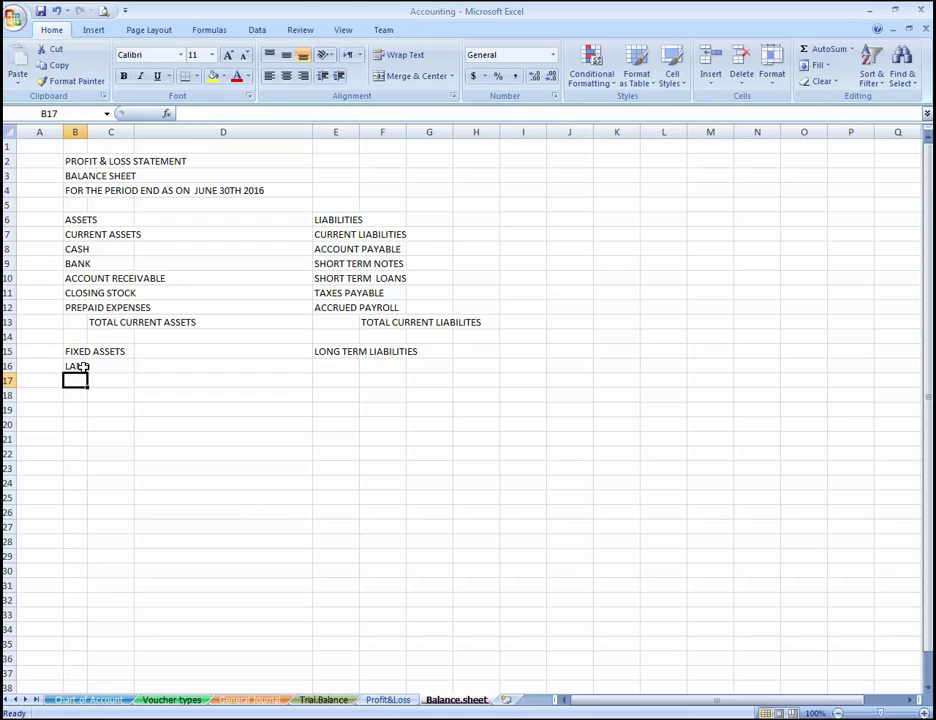
text(BUILDIN)
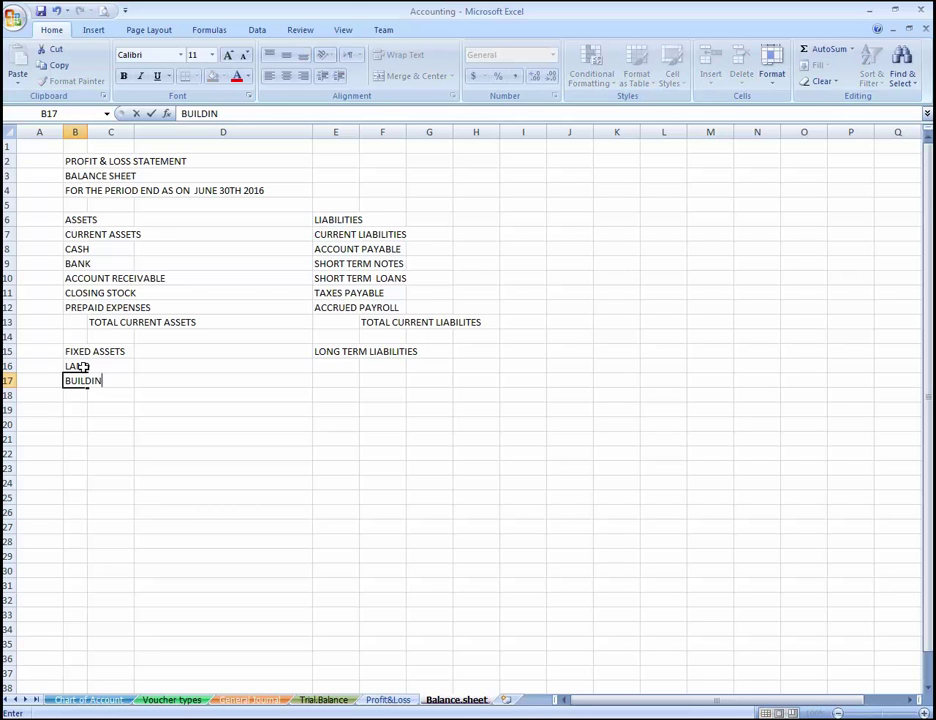
text(GS)
key(Return)
text(OF)
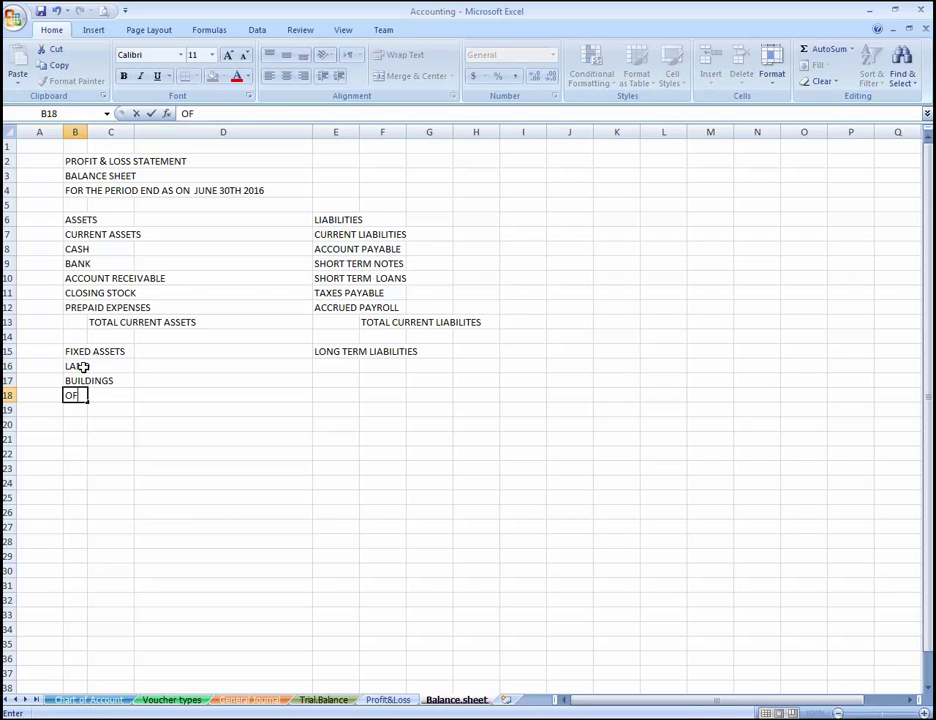
text(FICE EQUIP)
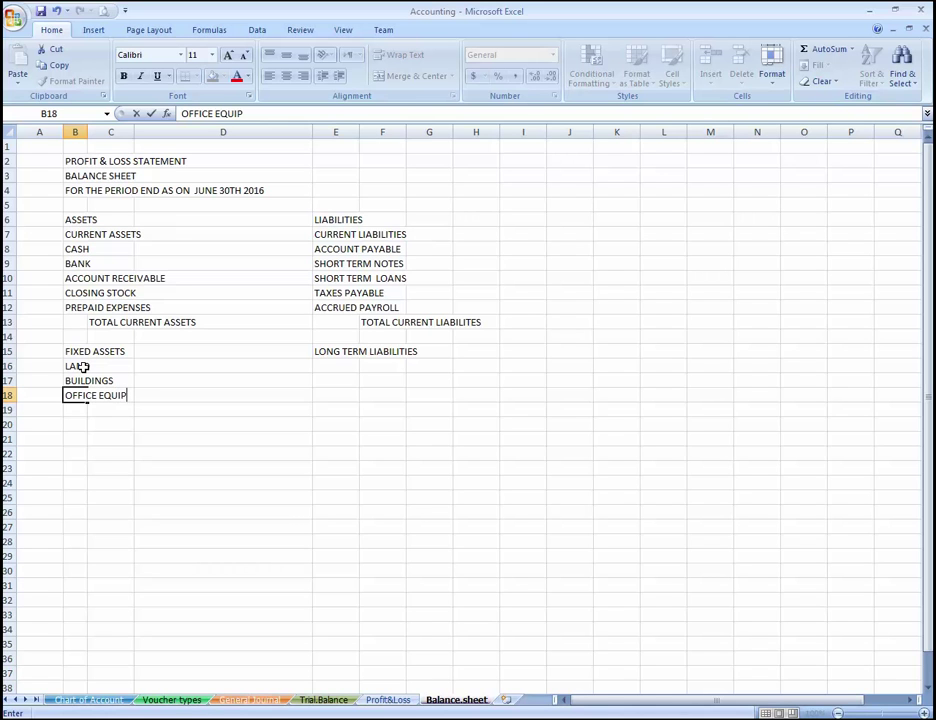
text(MENTS)
key(Return)
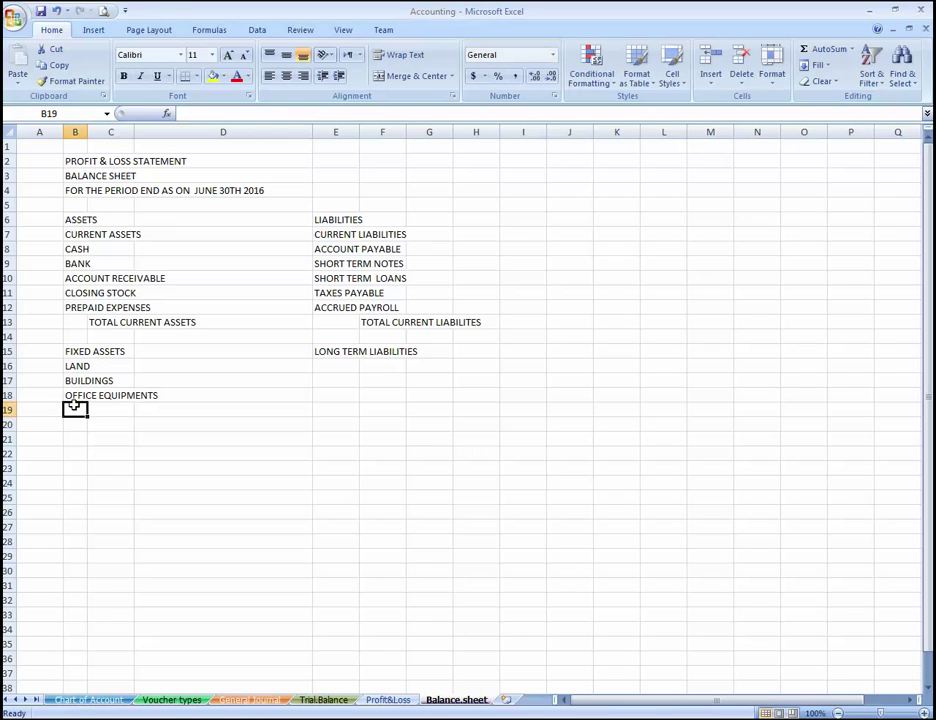
text(PLANT & )
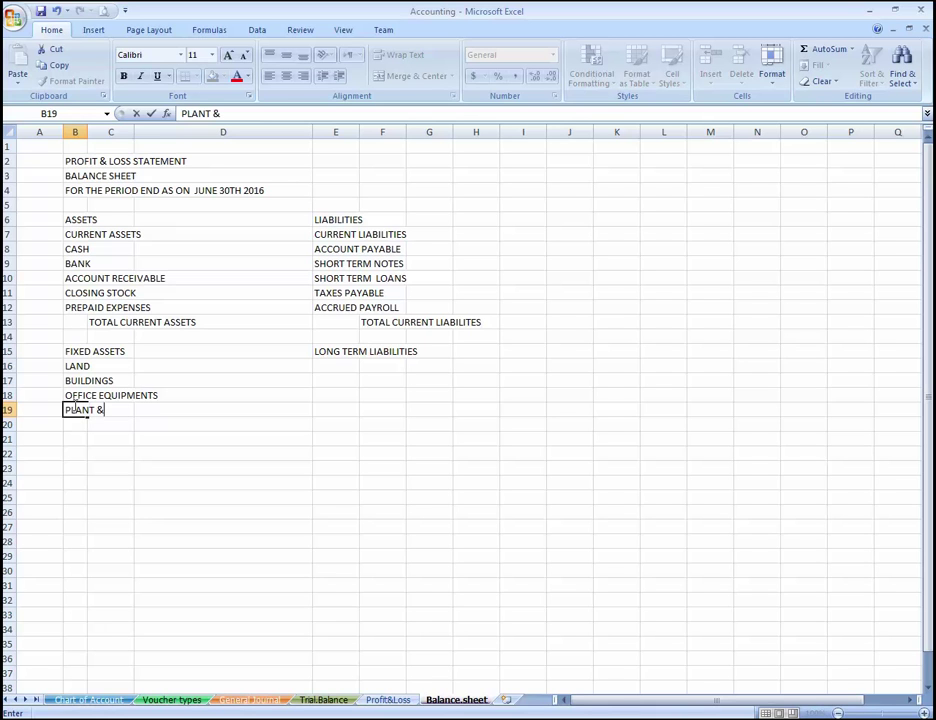
text(MACHINER)
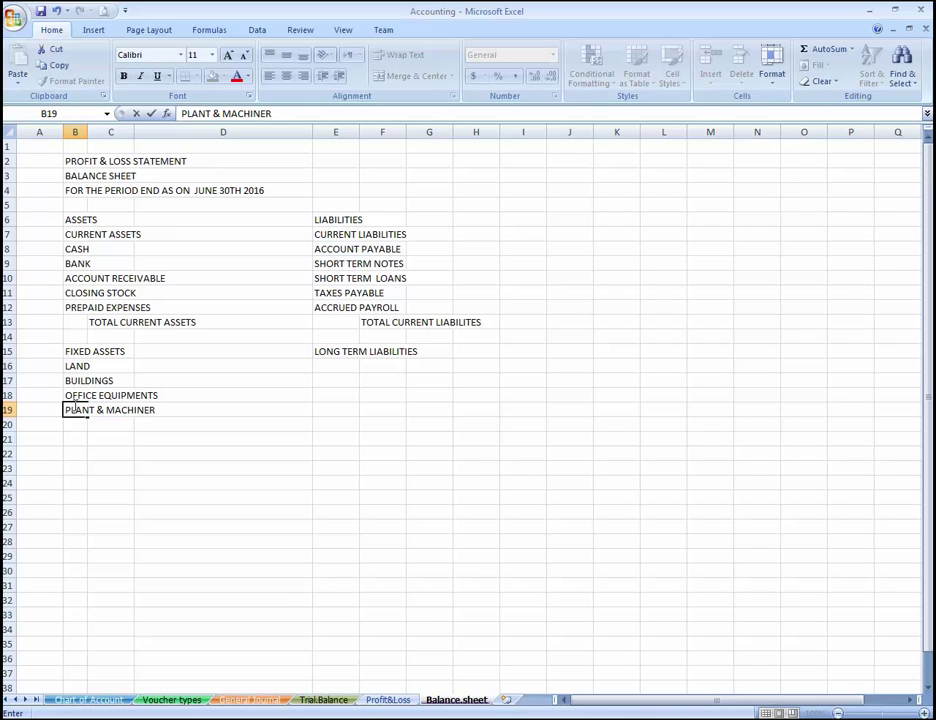
text(Y)
key(Return)
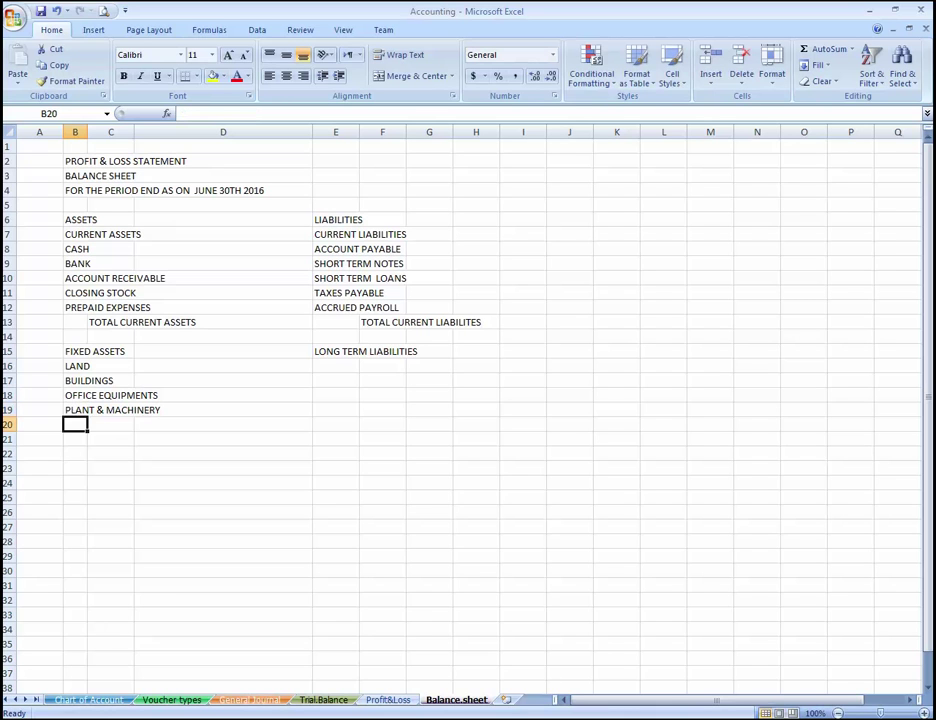
Add FURNITURE & FIXTURE in B20 and DEPOSITS in B21
click(76, 424)
text(FURB)
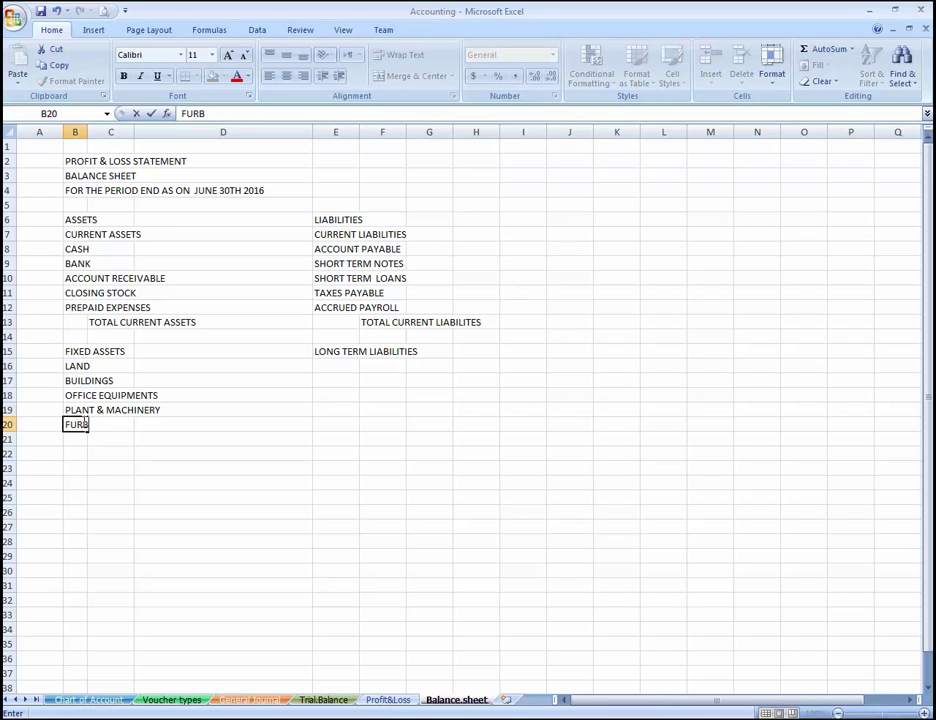
key(BackSpace)
text(NITURE & FIX)
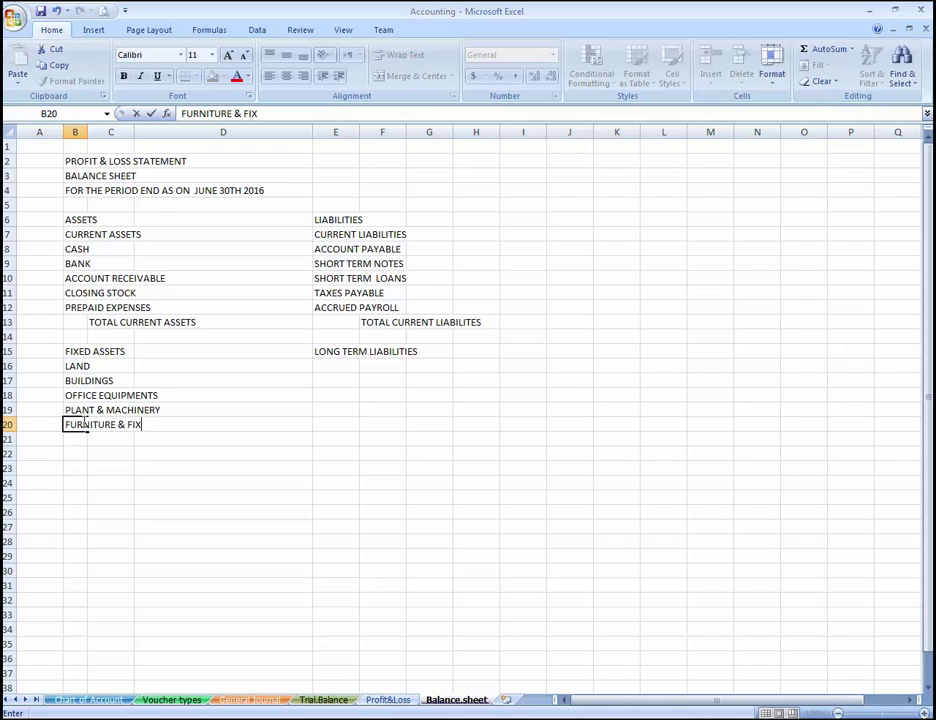
text(TURE)
key(Return)
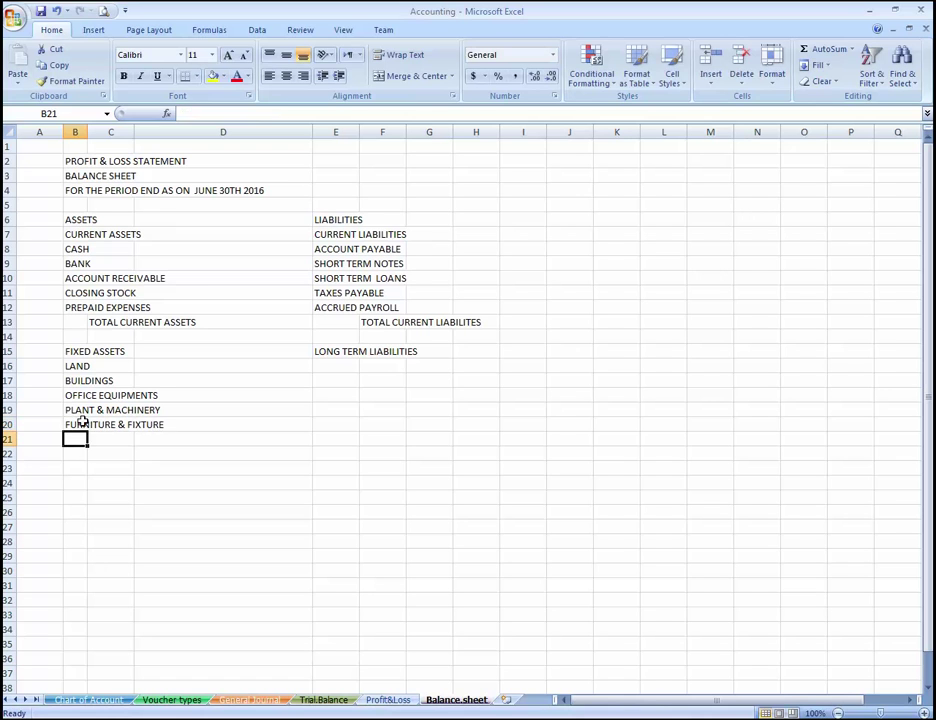
text(DE)
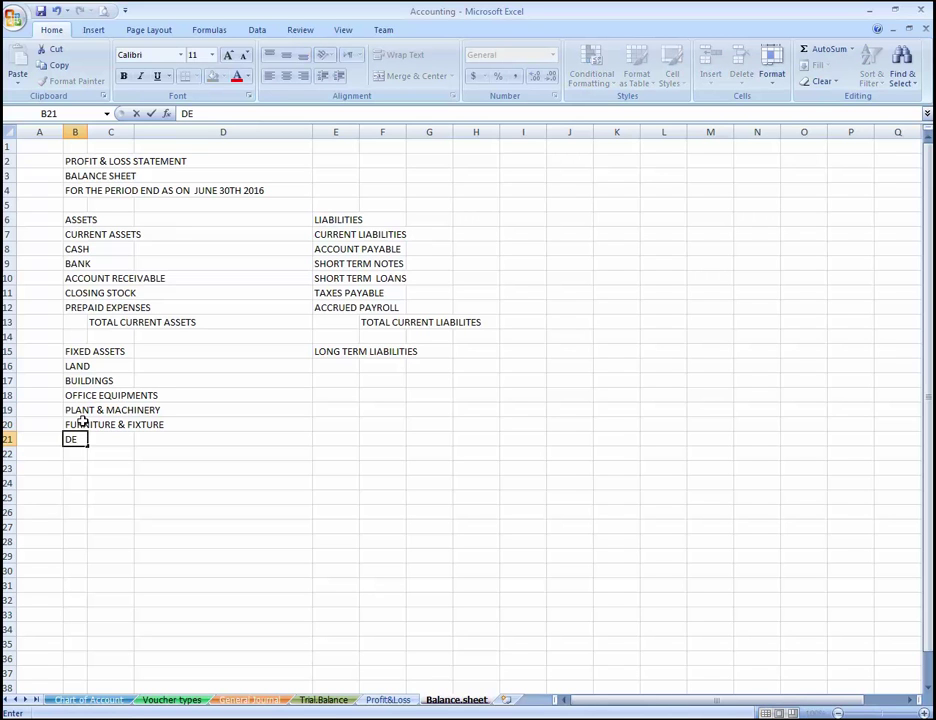
text(POSITS)
key(Return)
key(Up)
key(Right)
key(Right)
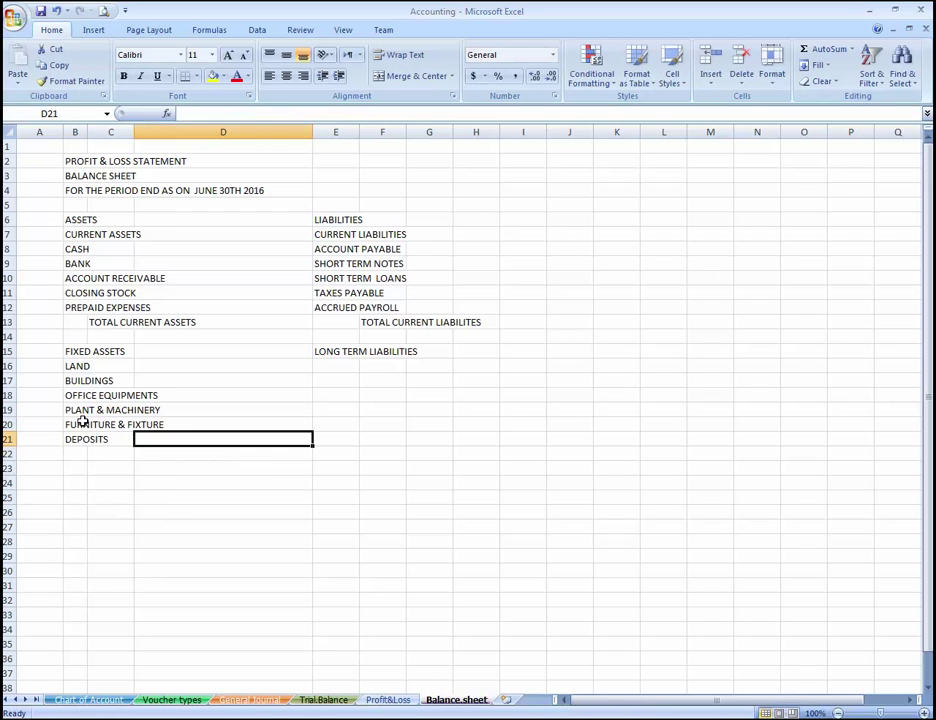
key(Right)
key(Up)
key(Up)
key(Up)
key(Up)
Enter MORTAGE in E16 and BANK LOANS in E17
key(Up)
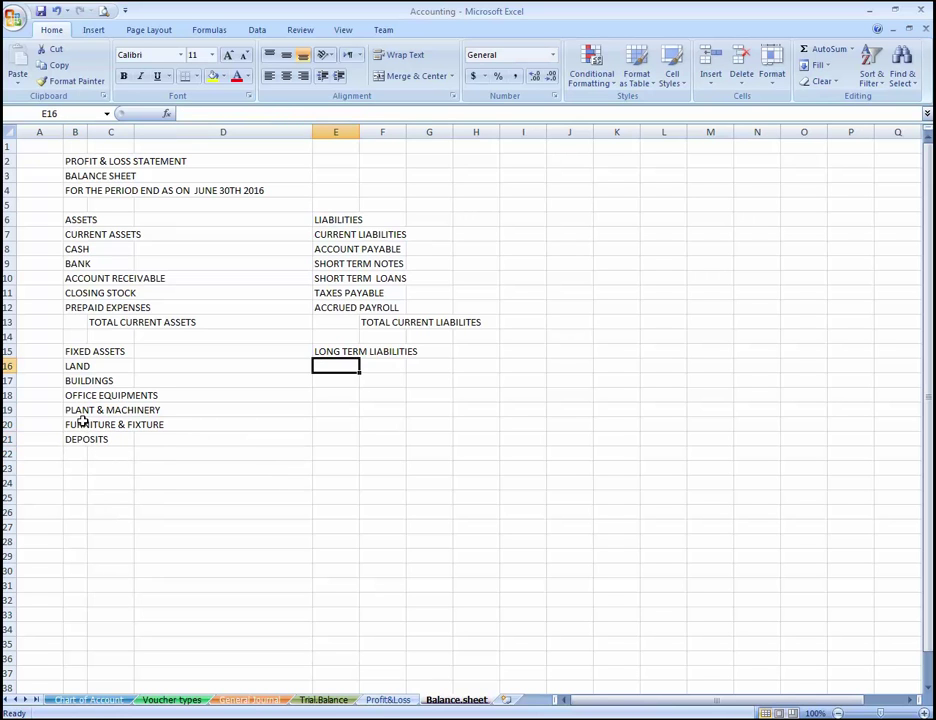
key(Down)
key(Up)
text(MOR)
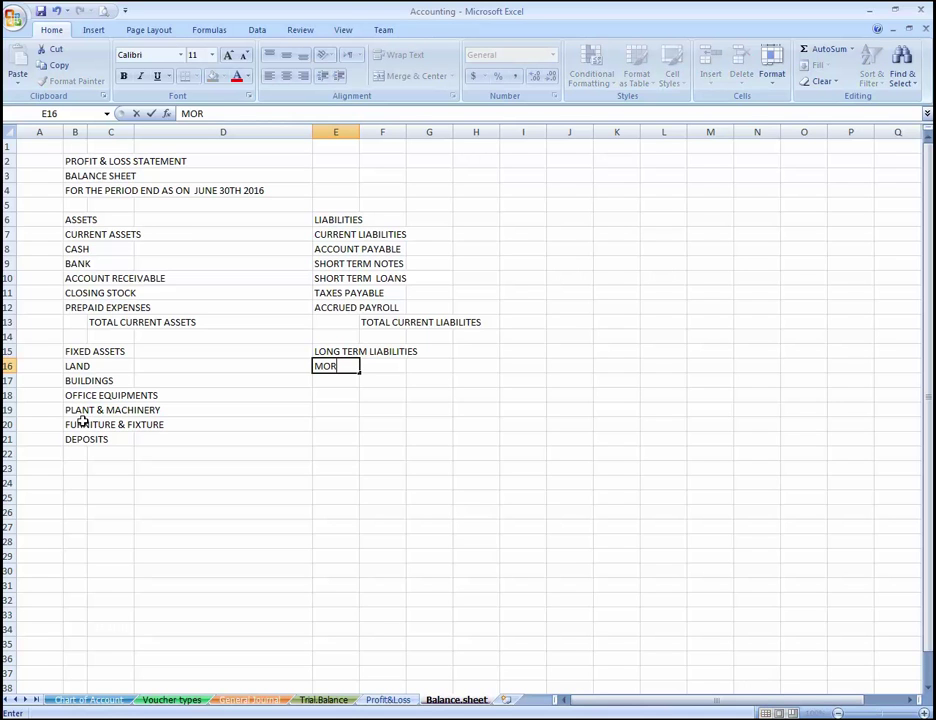
text(TAGE)
key(Return)
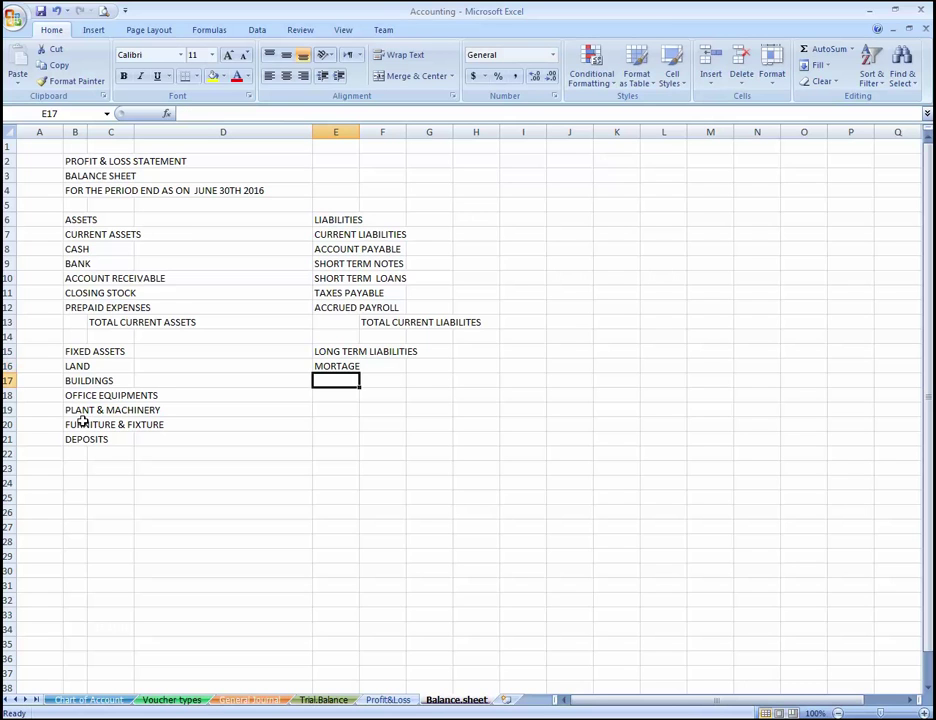
text(LOAN)
key(BackSpace)
key(BackSpace)
key(BackSpace)
key(BackSpace)
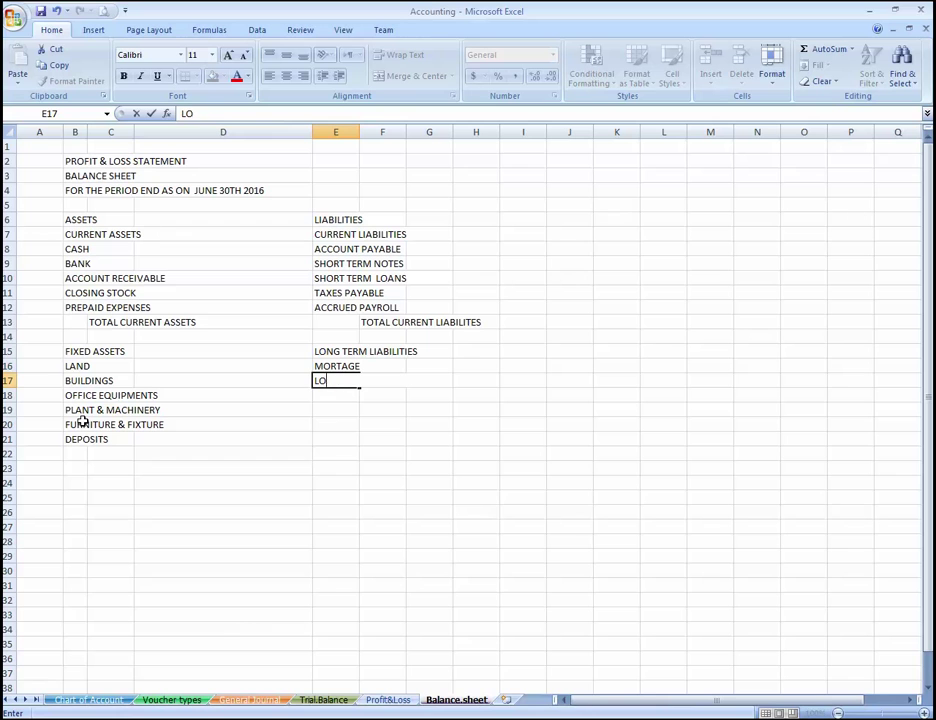
text(BANK LOANS)
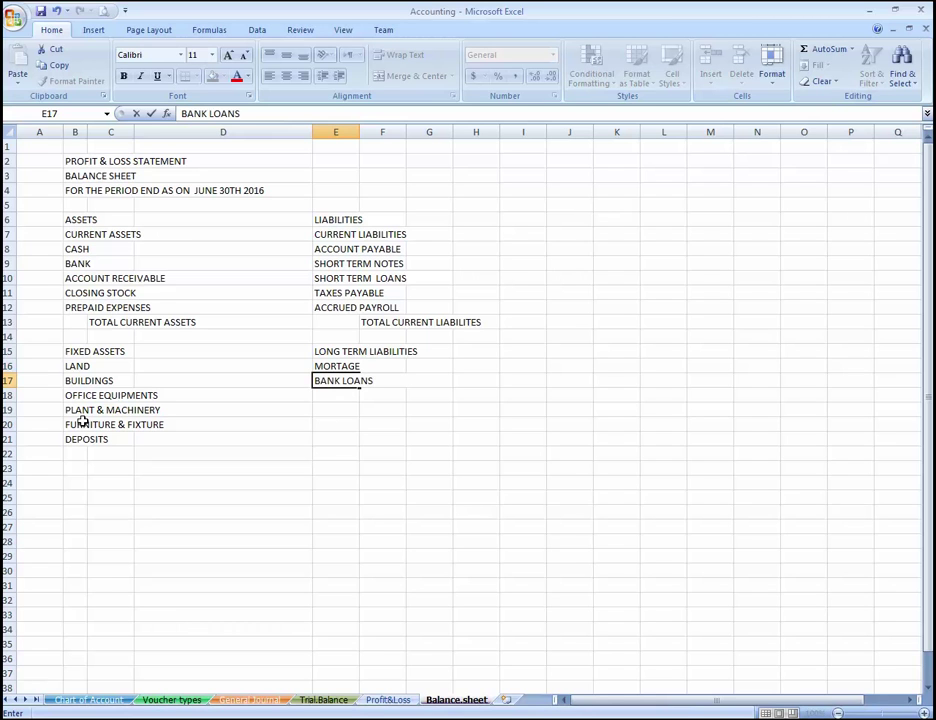
key(Return)
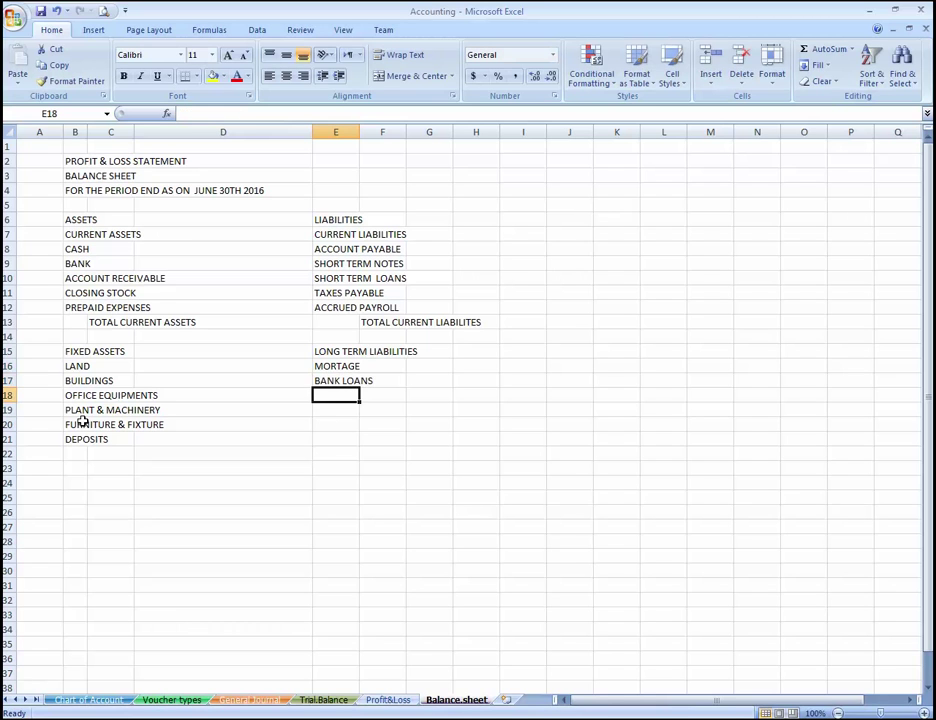
Copy the F13 subtotal label to F18 and change it to TOTAL LONG LIABILITES
key(Up)
key(Up)
key(Up)
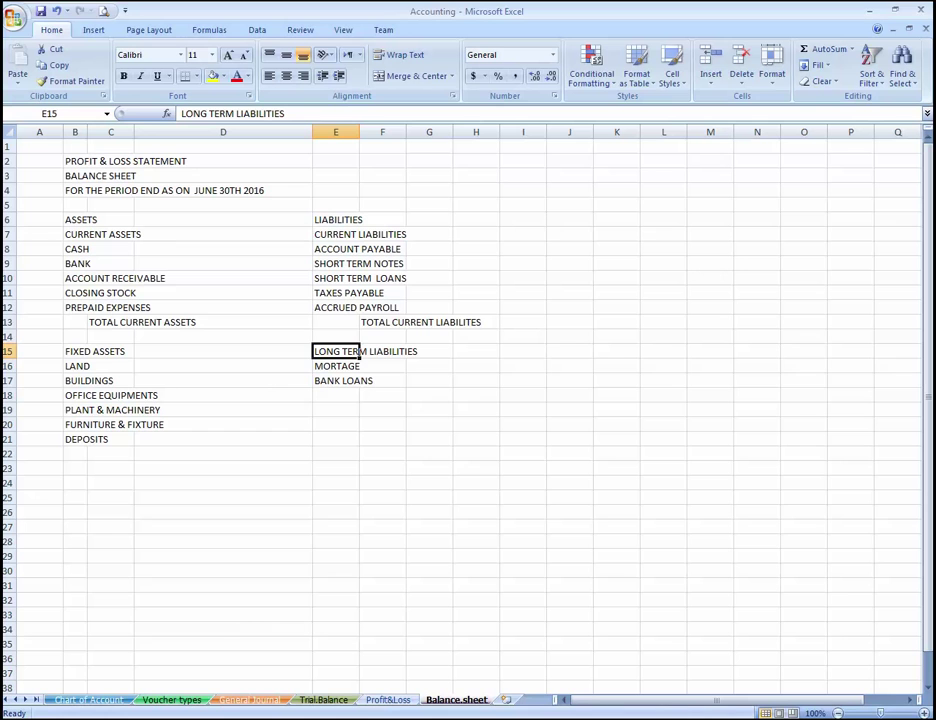
click(379, 323)
key(ctrl+c)
key(Down)
key(Down)
key(Down)
key(Down)
key(Left)
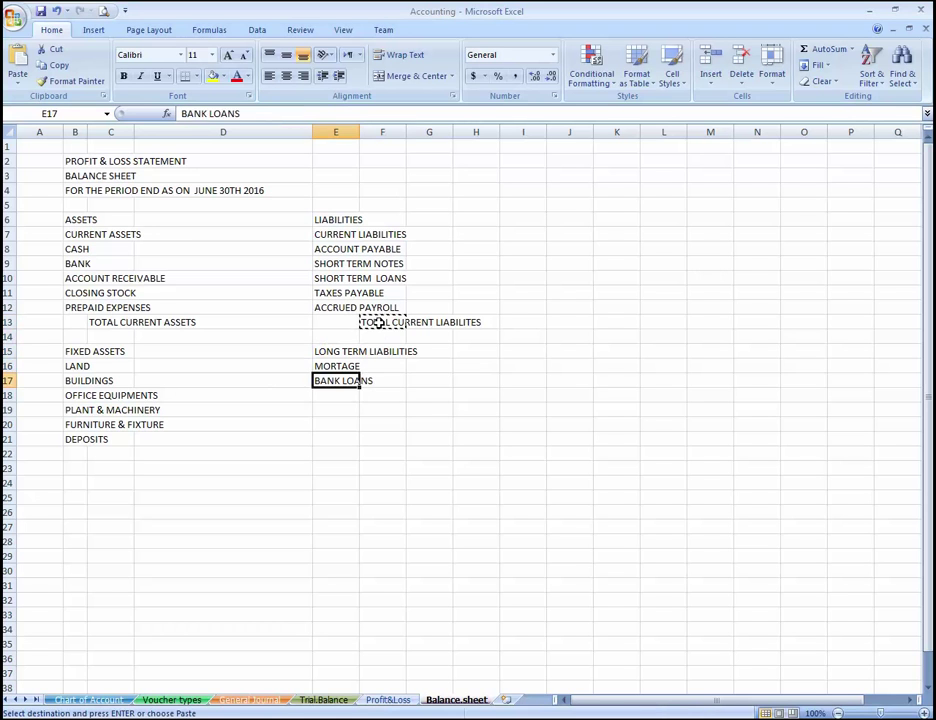
key(Right)
key(Down)
key(Return)
key(F2)
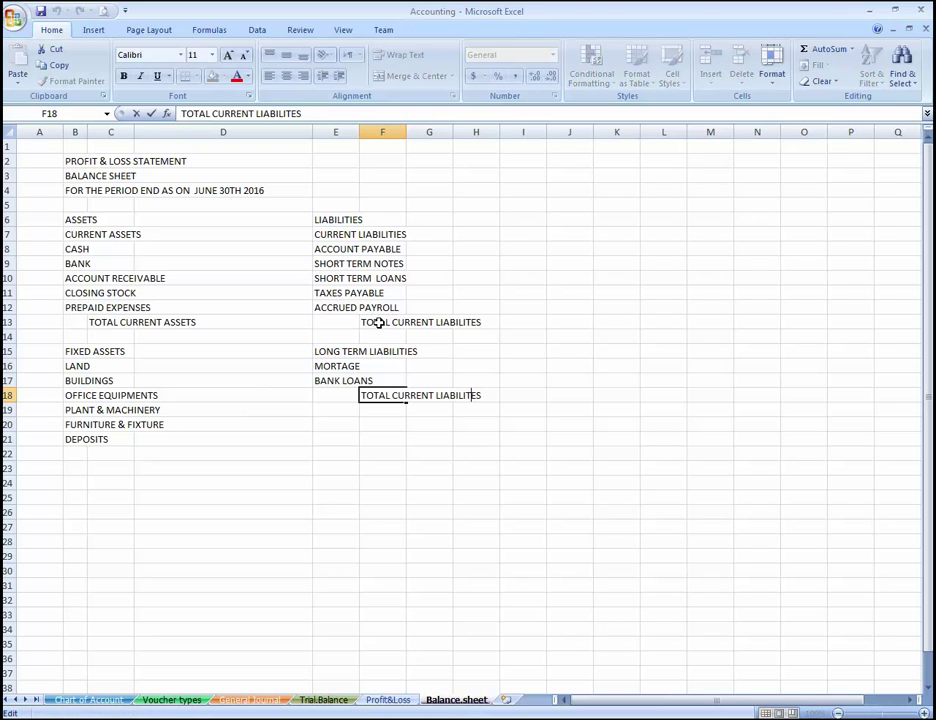
key(Left)
key(Left)
key(Left)
key(Left)
key(Left)
key(Left)
key(Left)
key(Left)
key(Left)
key(Left)
key(BackSpace)
key(BackSpace)
key(BackSpace)
key(BackSpace)
key(BackSpace)
key(BackSpace)
key(BackSpace)
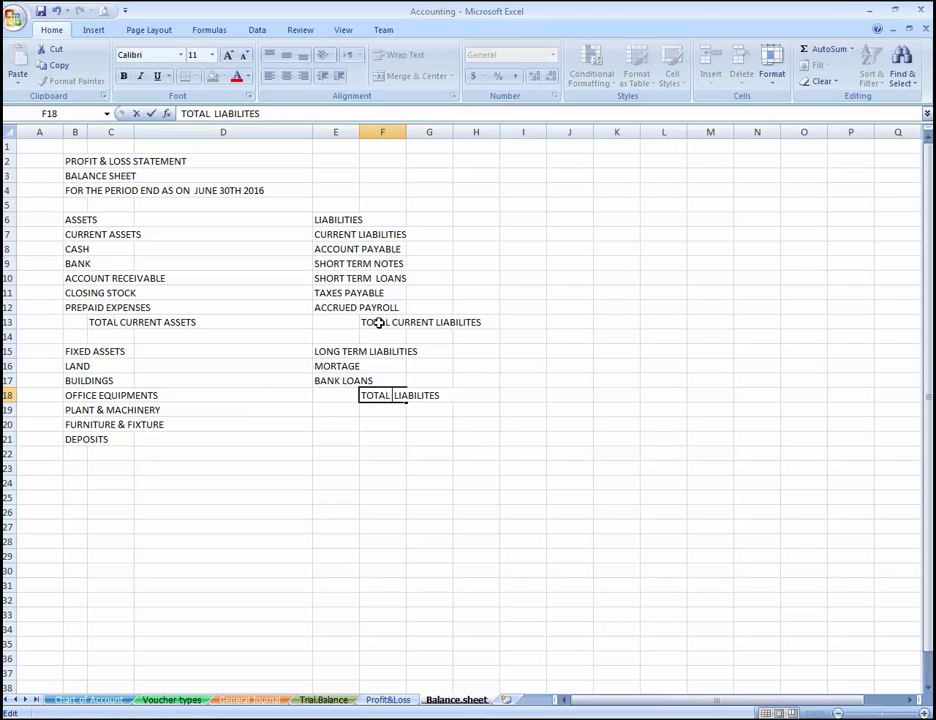
text(LON)
text(G)
key(Return)
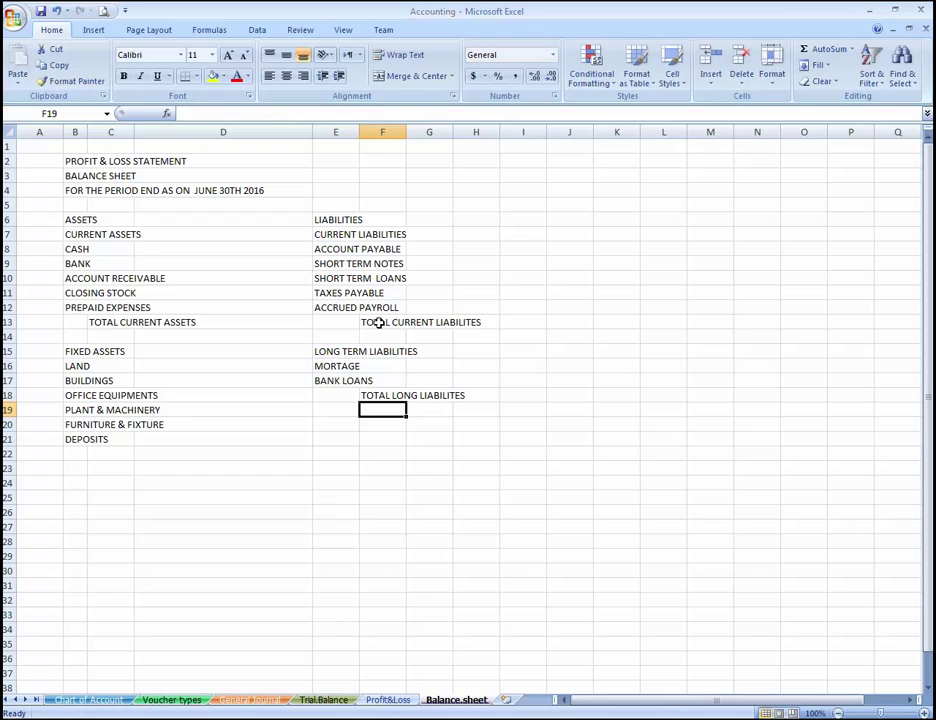
key(Left)
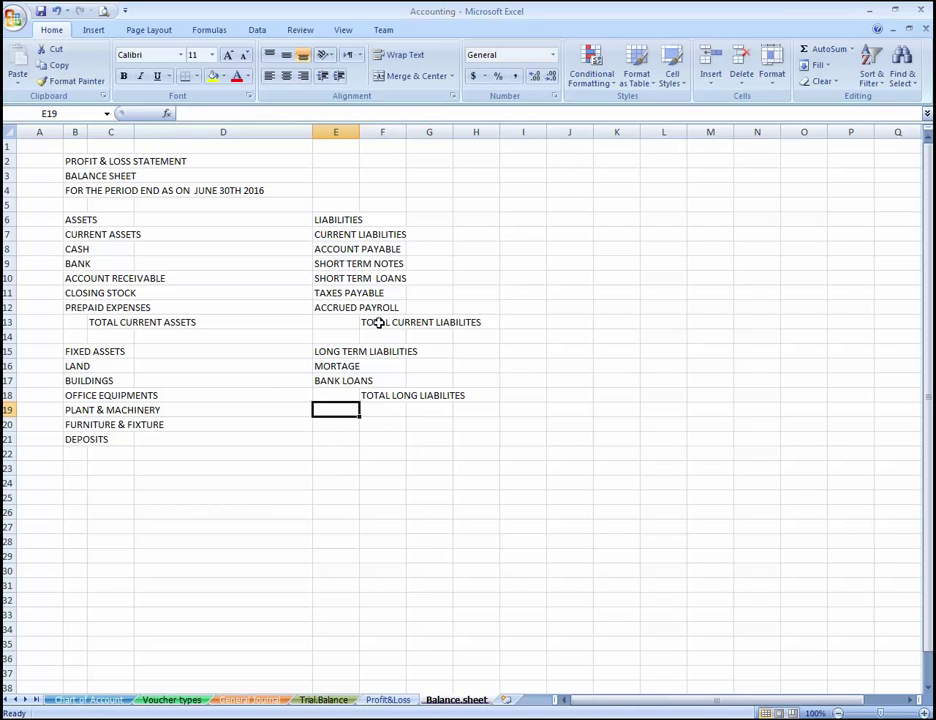
Enter the heading SHAREHOLDER'S EQUITY in E19 and CAPITAL in E20
text(SHARE)
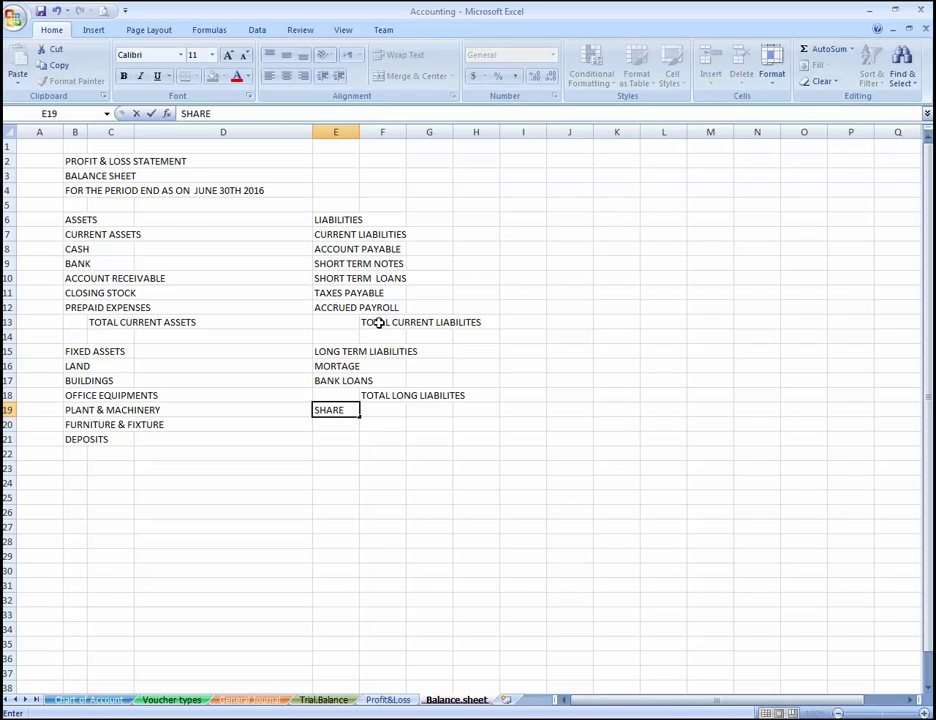
text(HOLDER'S EQ)
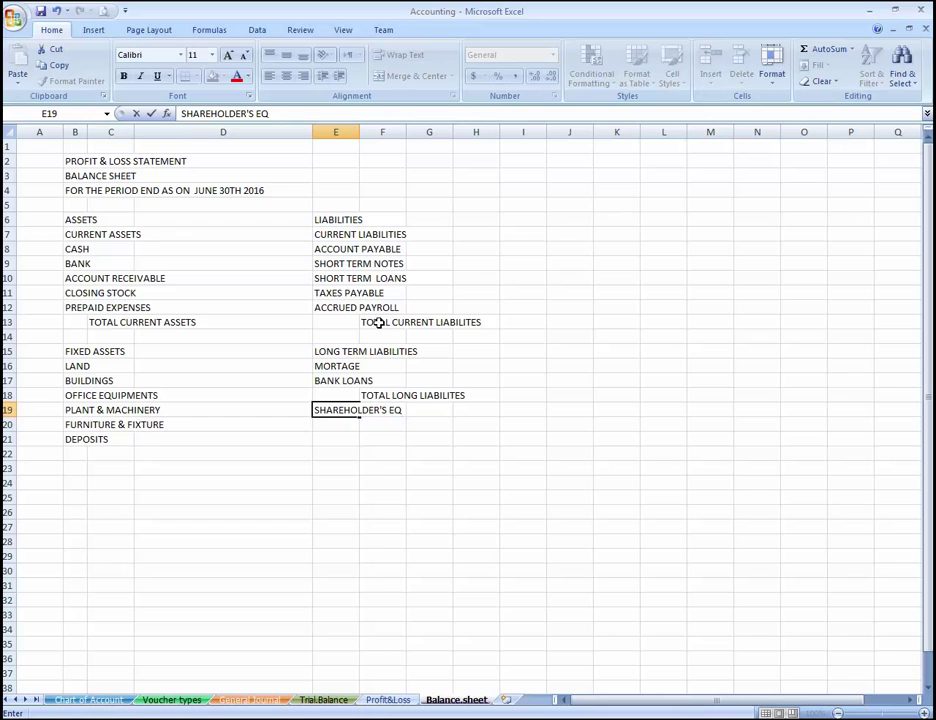
text(UITY)
key(ctrl+Return)
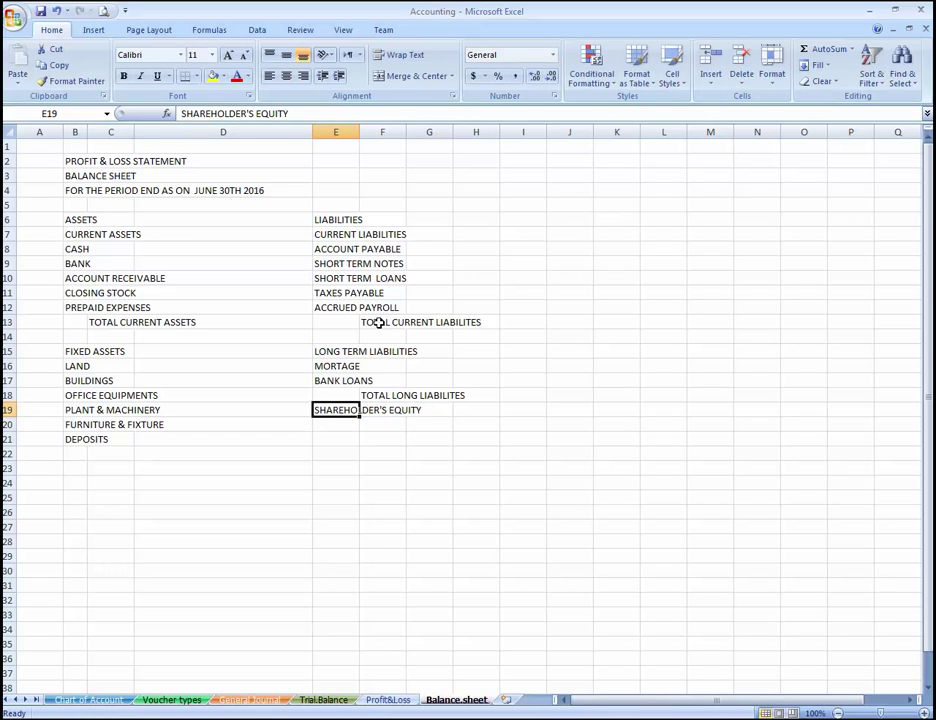
key(Down)
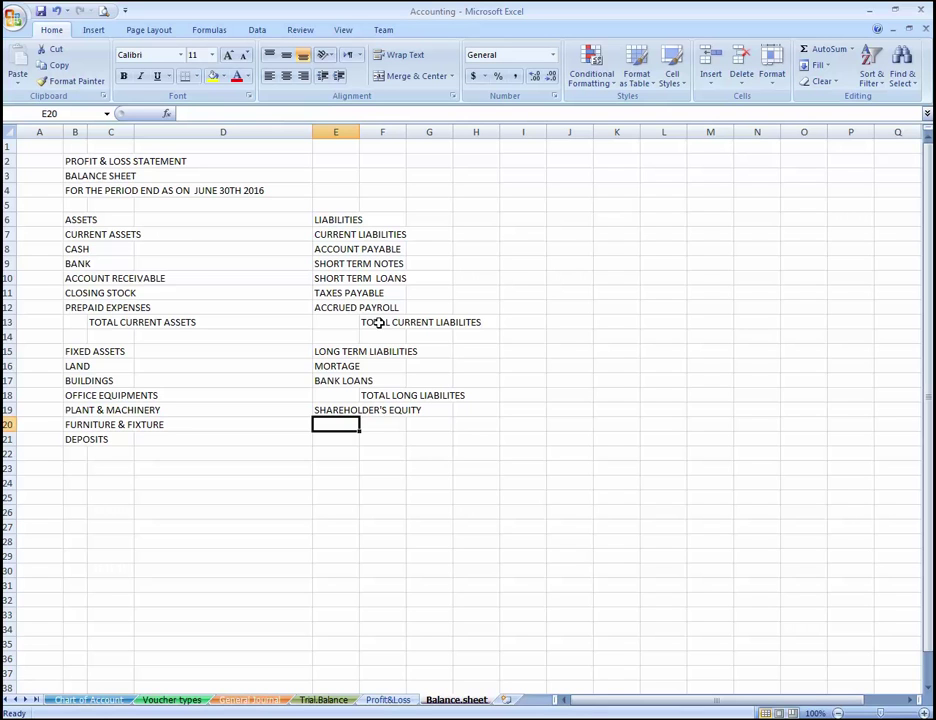
text(CAPITAL)
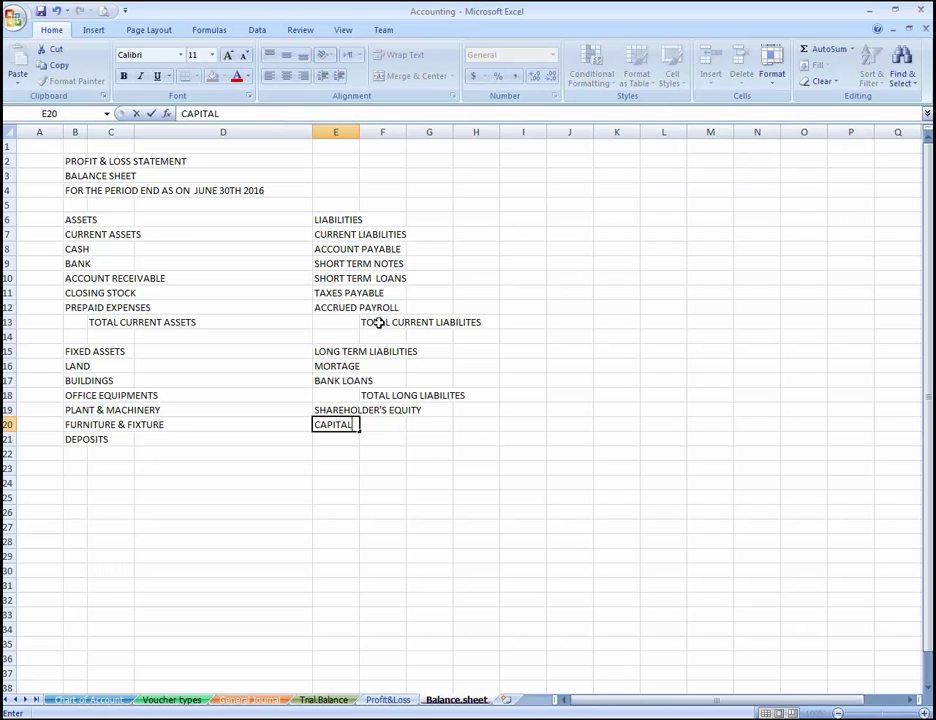
key(Return)
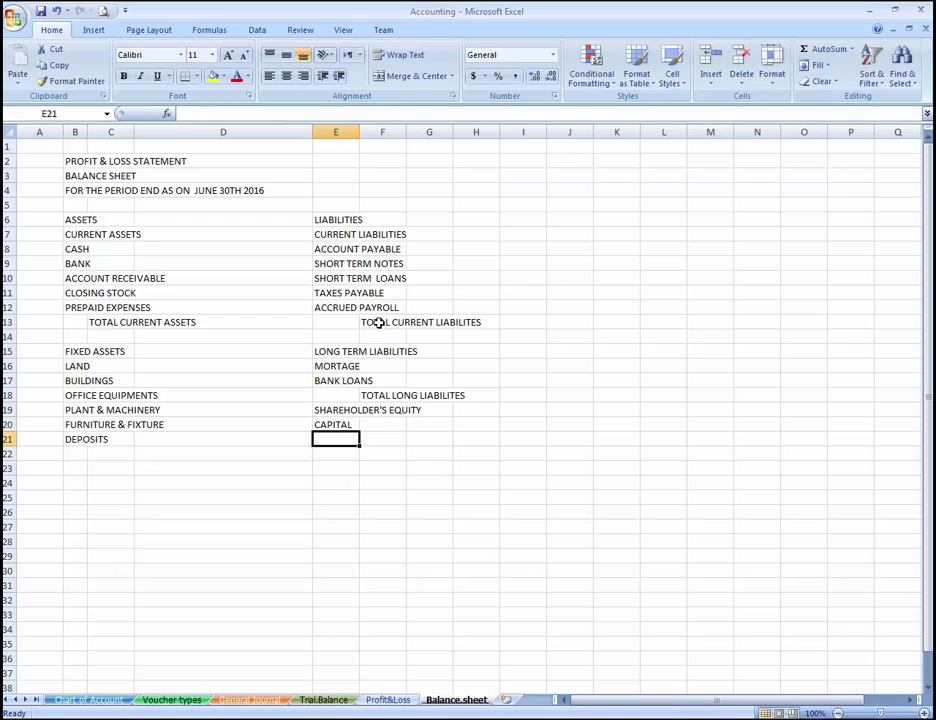
Enter RETAINED EARNINGS in cell E21
text(RETAIND)
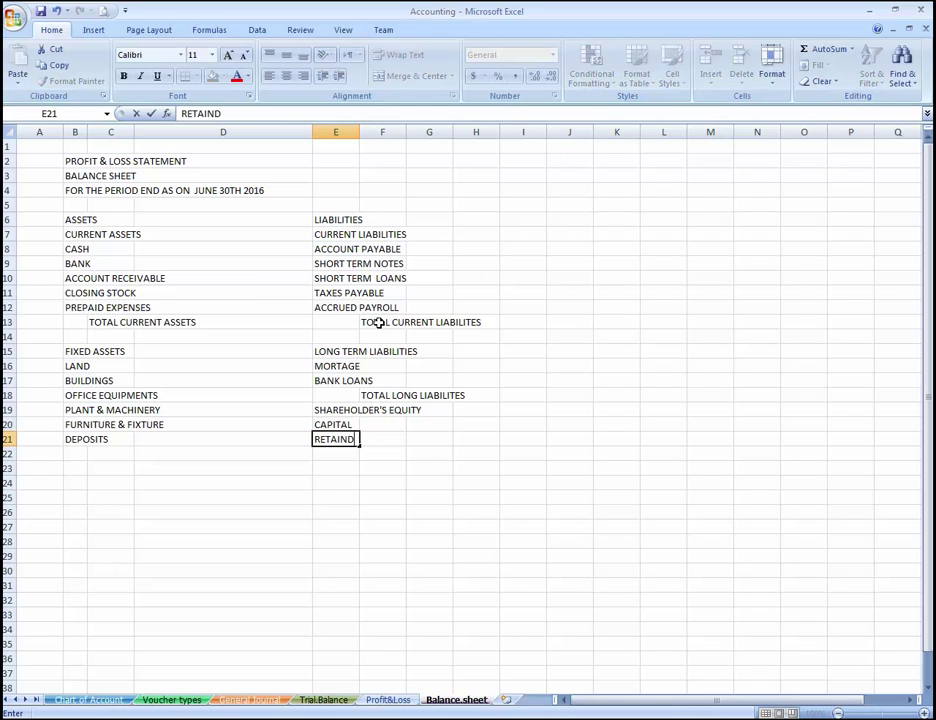
text(E)
key(BackSpace)
key(BackSpace)
key(BackSpace)
key(BackSpace)
key(BackSpace)
key(BackSpace)
key(BackSpace)
key(BackSpace)
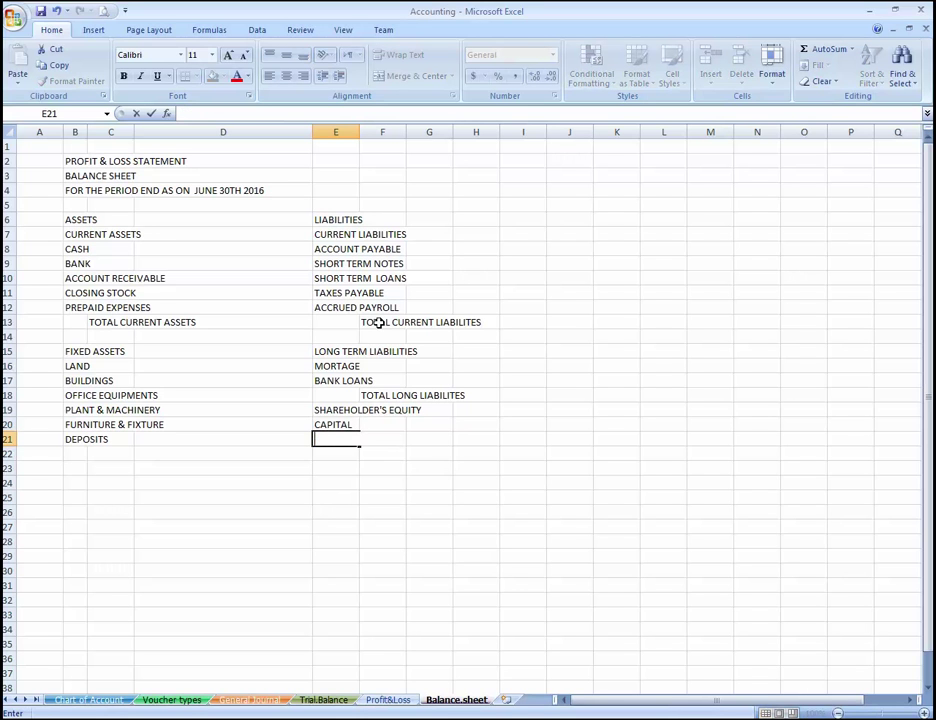
text(RETAINED)
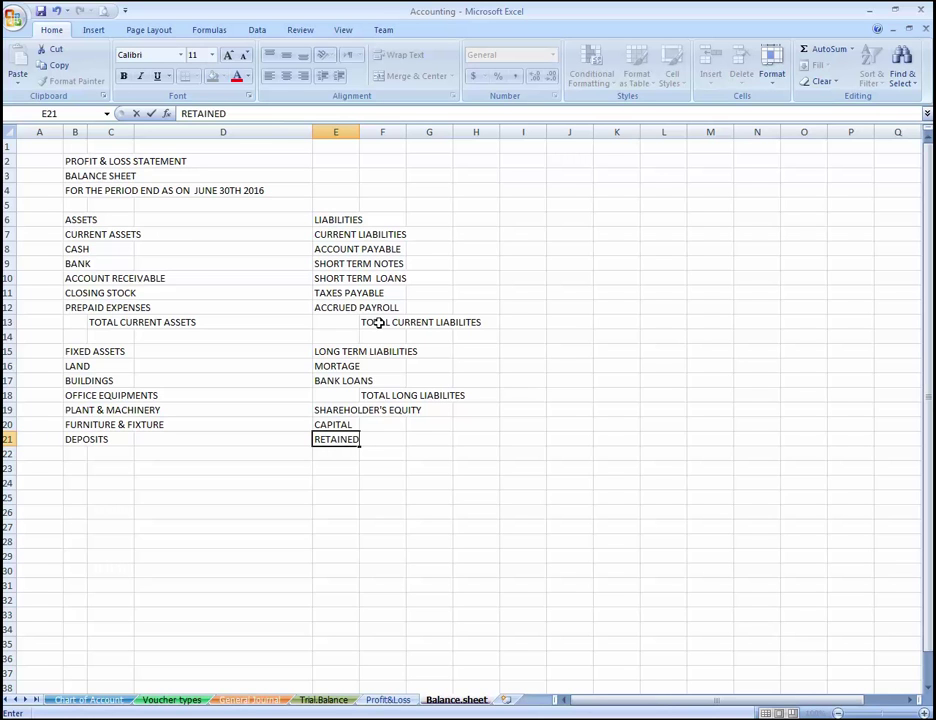
text( EARNINGS)
key(Return)
key(Up)
key(Right)
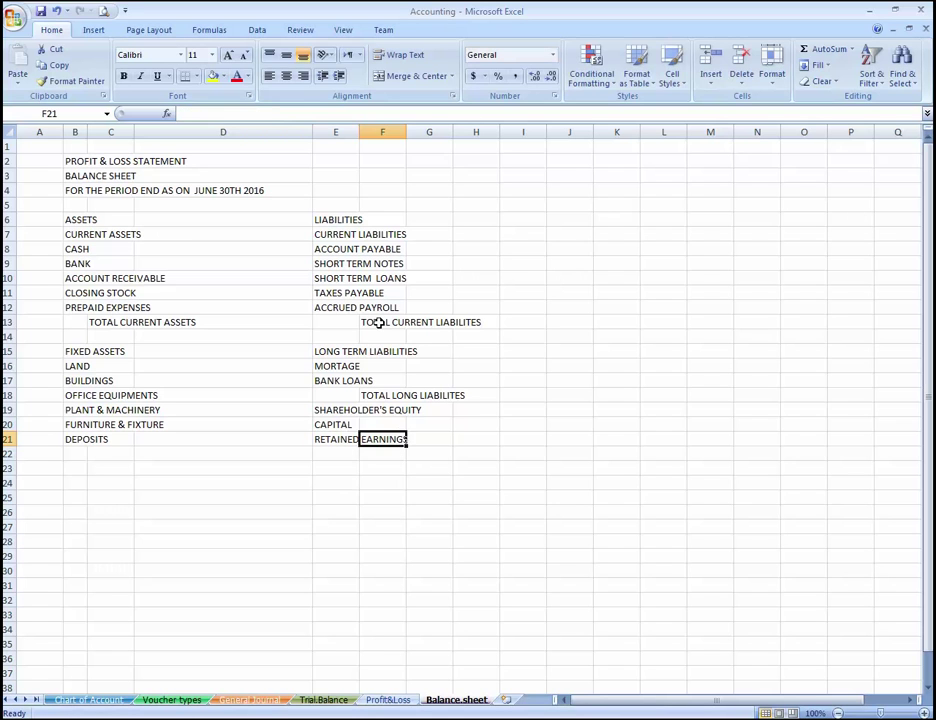
key(Left)
key(Right)
key(Left)
key(Right)
key(Left)
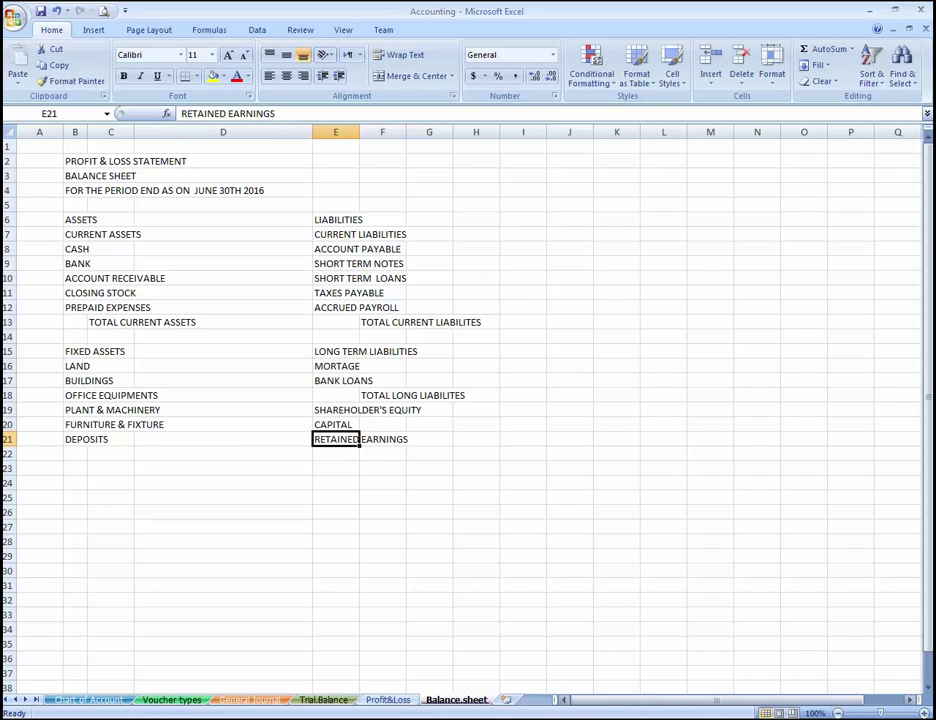
Add the subtotal label TOTAL SHAREHOLDER'S EQUITY in cell F22
click(397, 394)
key(Up)
key(Up)
key(F2)
key(shift+Left)
key(shift+Left)
key(shift+Left)
key(shift+Left)
key(shift+Left)
key(shift+Left)
key(shift+Left)
key(shift+Left)
key(shift+Left)
key(shift+Left)
key(shift+Left)
key(shift+Left)
key(shift+Left)
key(shift+Left)
key(shift+Left)
key(shift+Left)
key(shift+Left)
key(shift+Left)
key(shift+Left)
key(shift+Left)
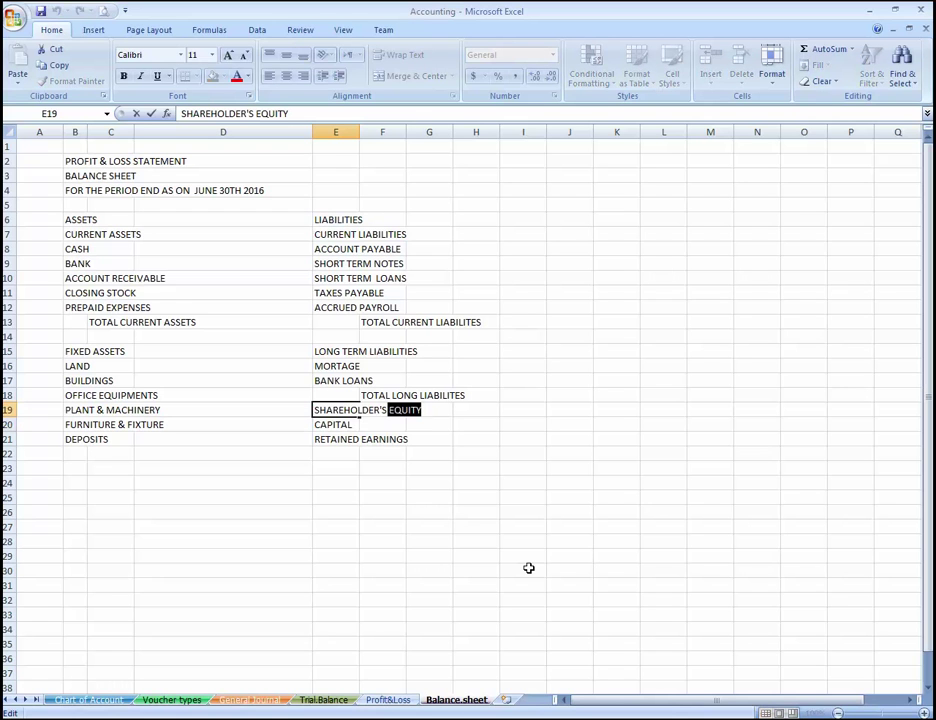
key(Return)
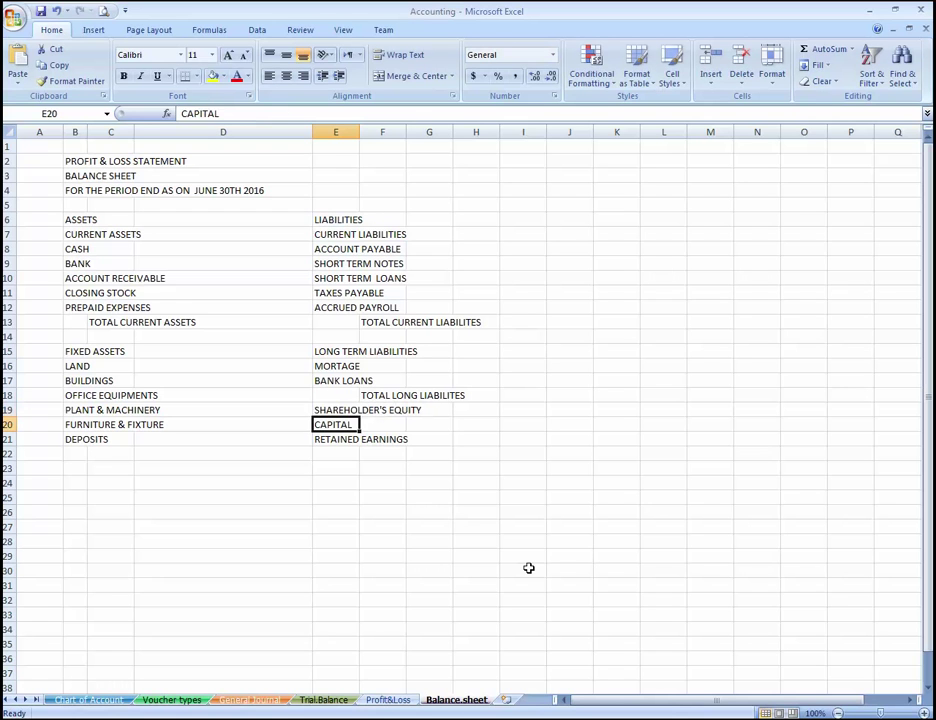
key(Down)
key(Down)
key(Right)
text(TOTA)
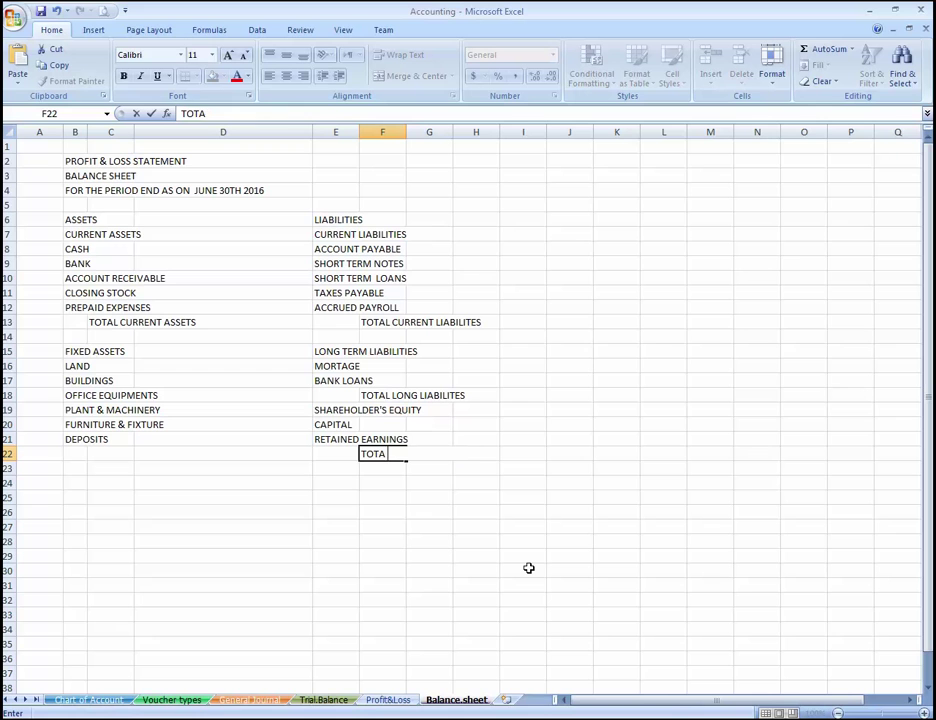
key(BackSpace)
text(AL SHAREHOLDER'S EQUITY)
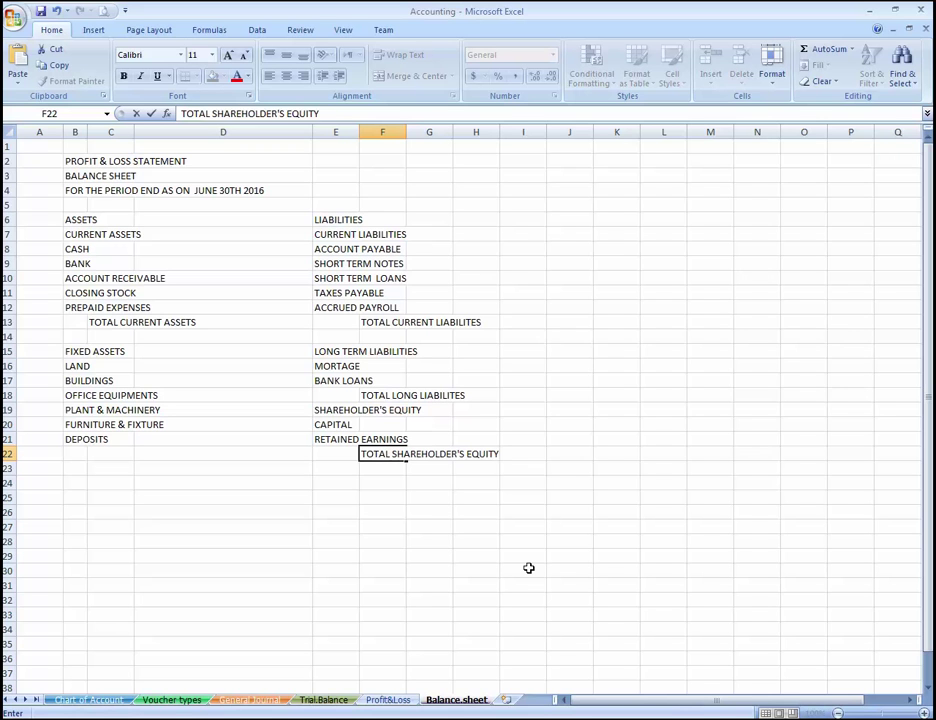
key(Return)
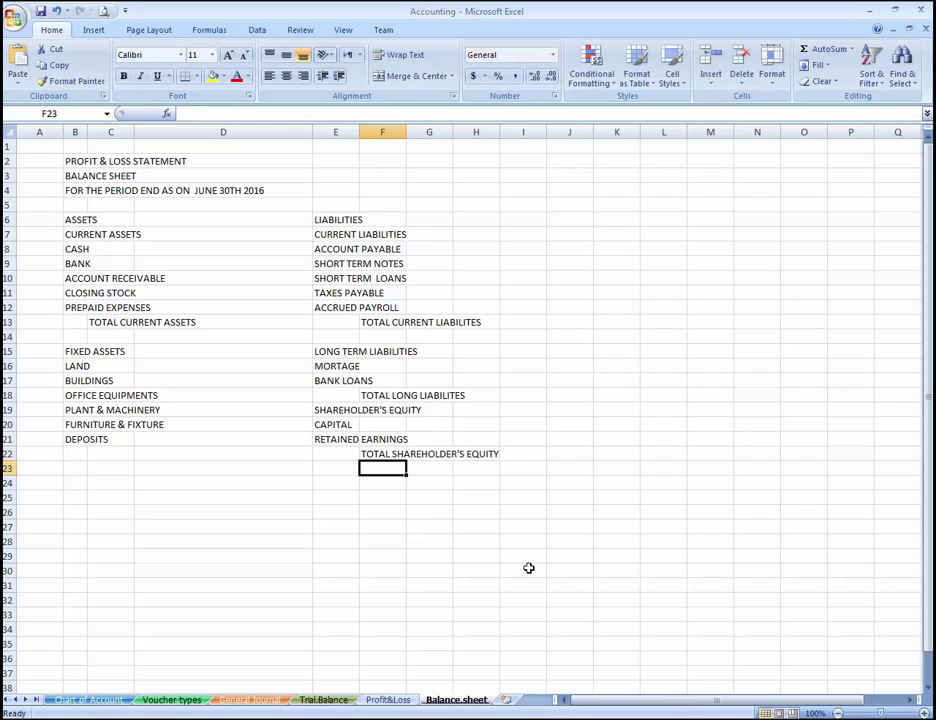
key(Left)
key(Left)
key(Left)
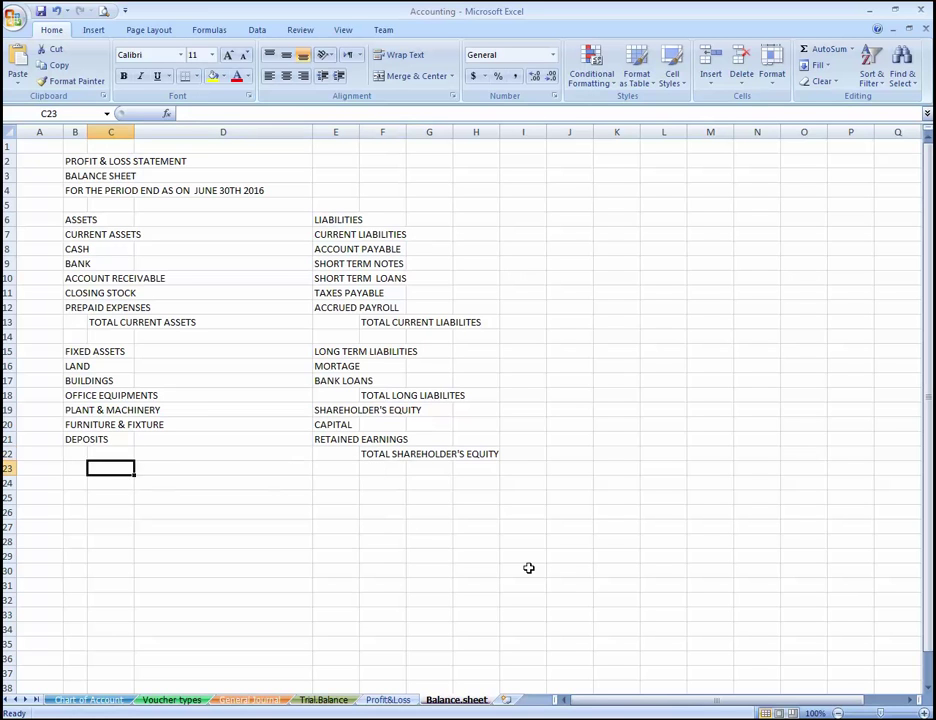
Enter the subtotal label TOTAL FIXED ASSETS in cell C22
key(Left)
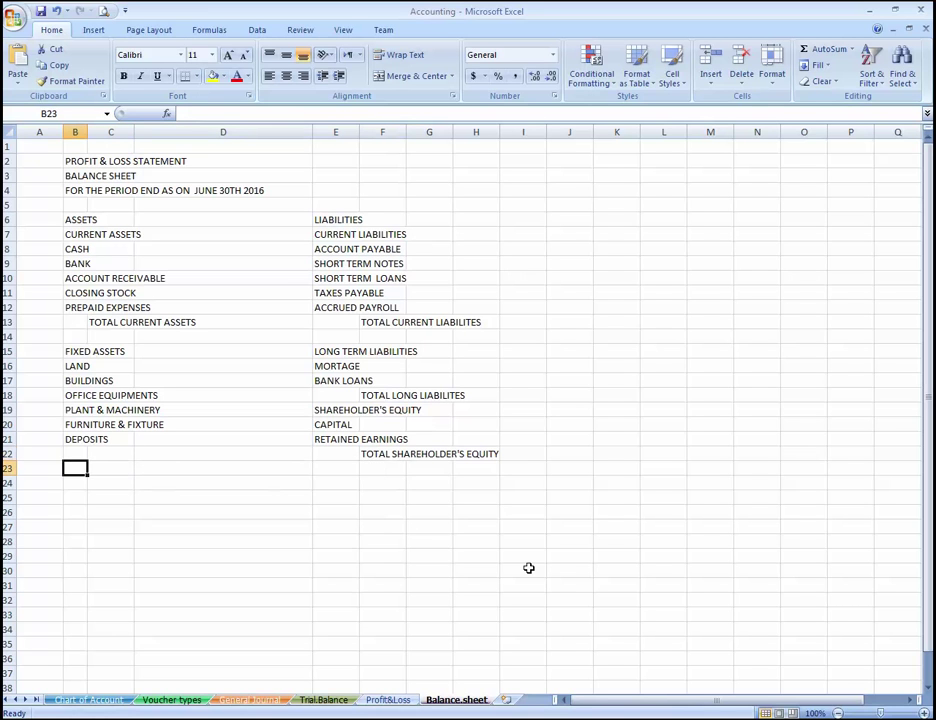
key(Up)
key(Up)
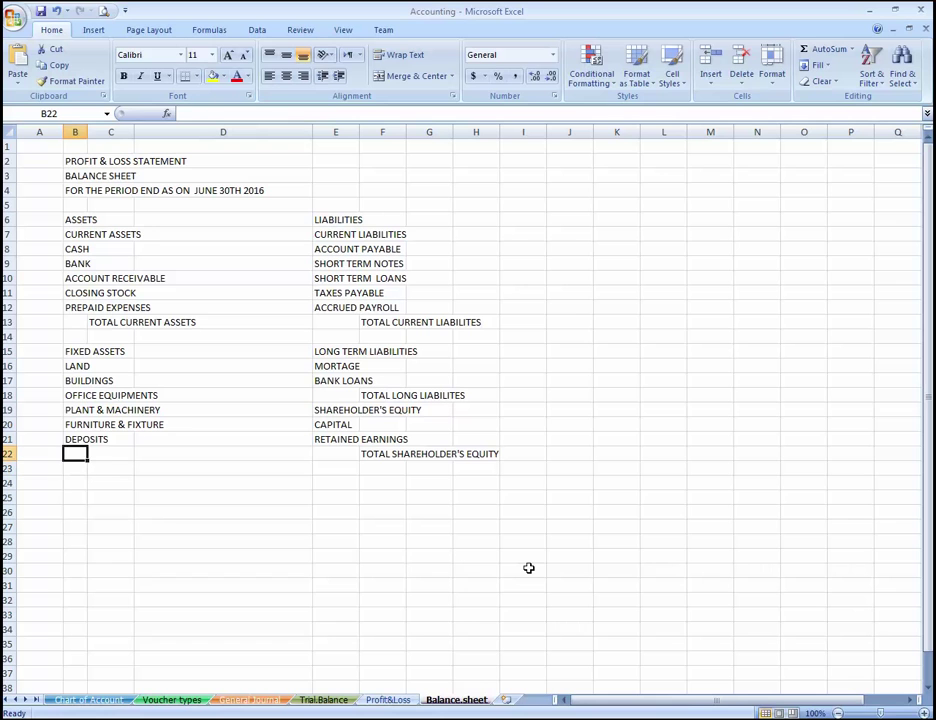
key(Right)
text(TOTAL FUX)
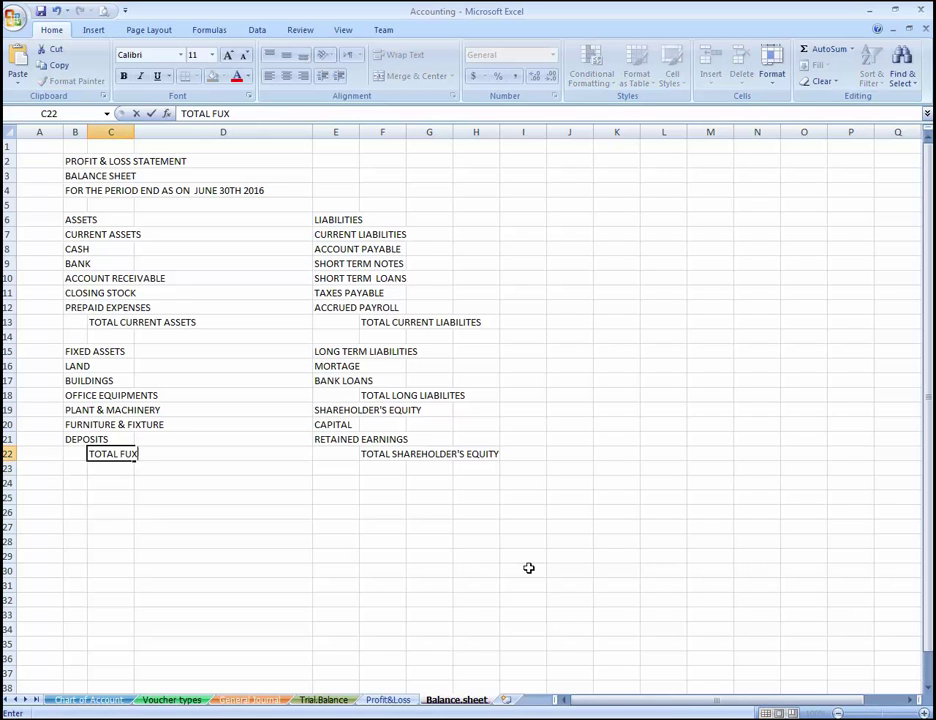
key(BackSpace)
key(BackSpace)
text(U)
key(BackSpace)
text(IXED ASSETS)
key(Return)
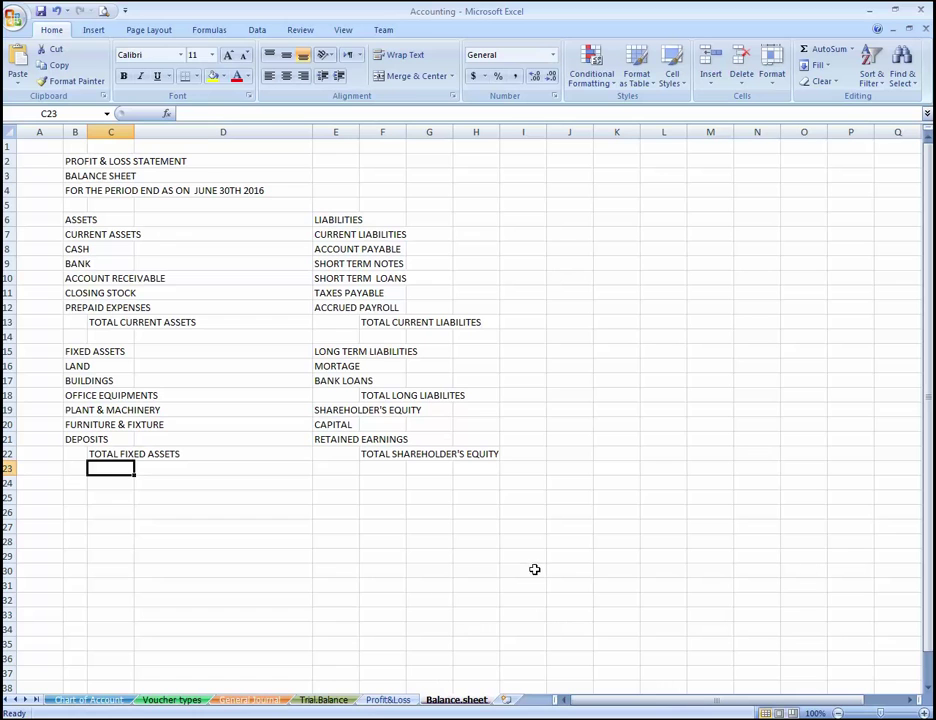
Add grand-total labels TOTAL ASSETS in B24 and TOTAL LIABILITIES in E24
click(112, 481)
key(Left)
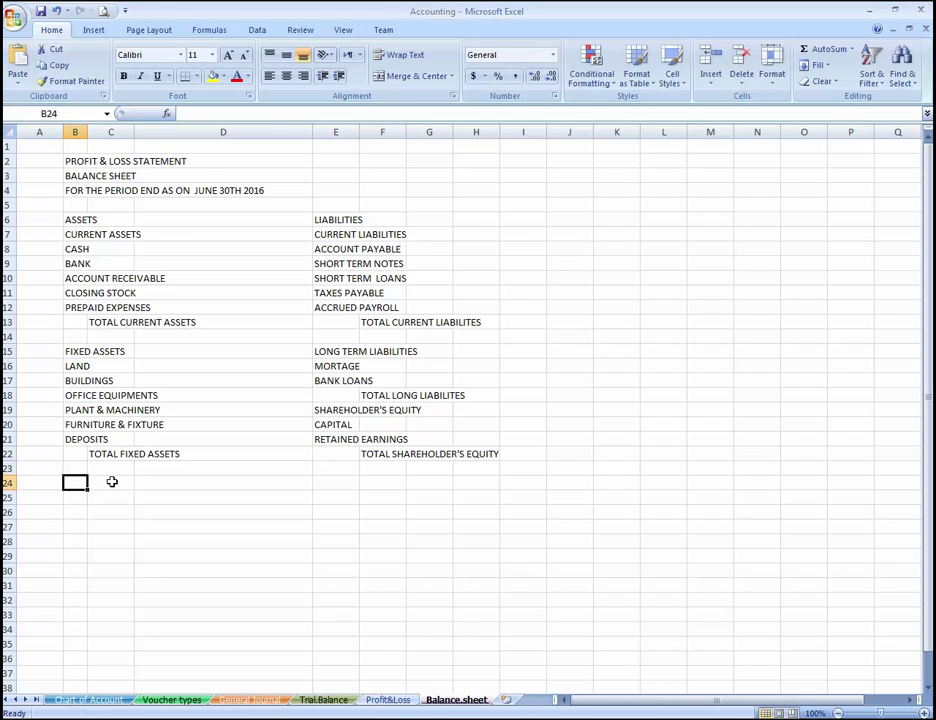
text(TOTAL A)
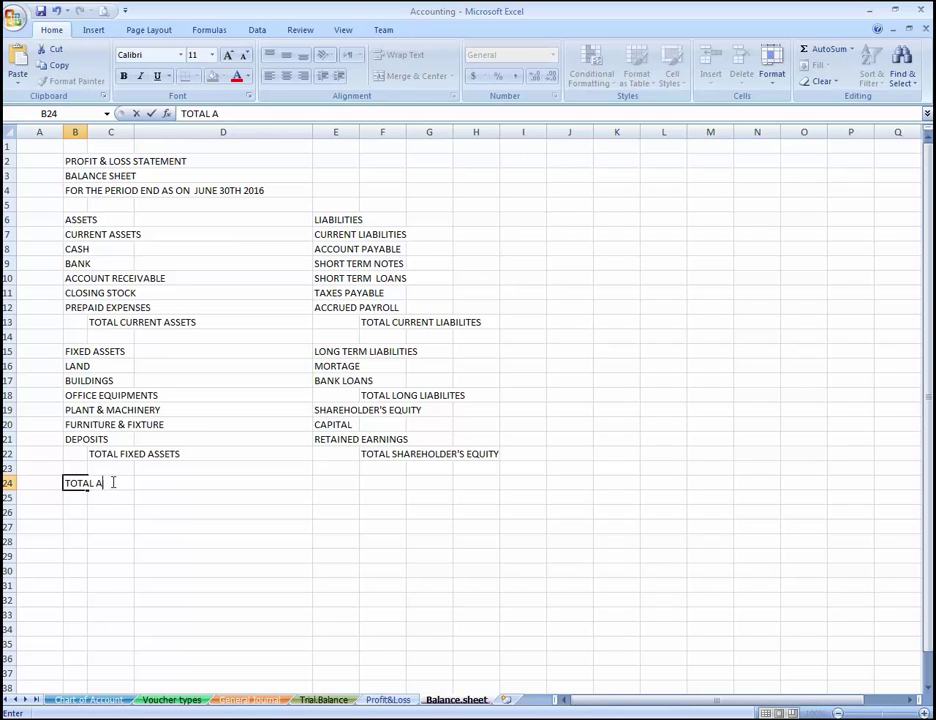
text(SSETS)
key(ctrl+Return)
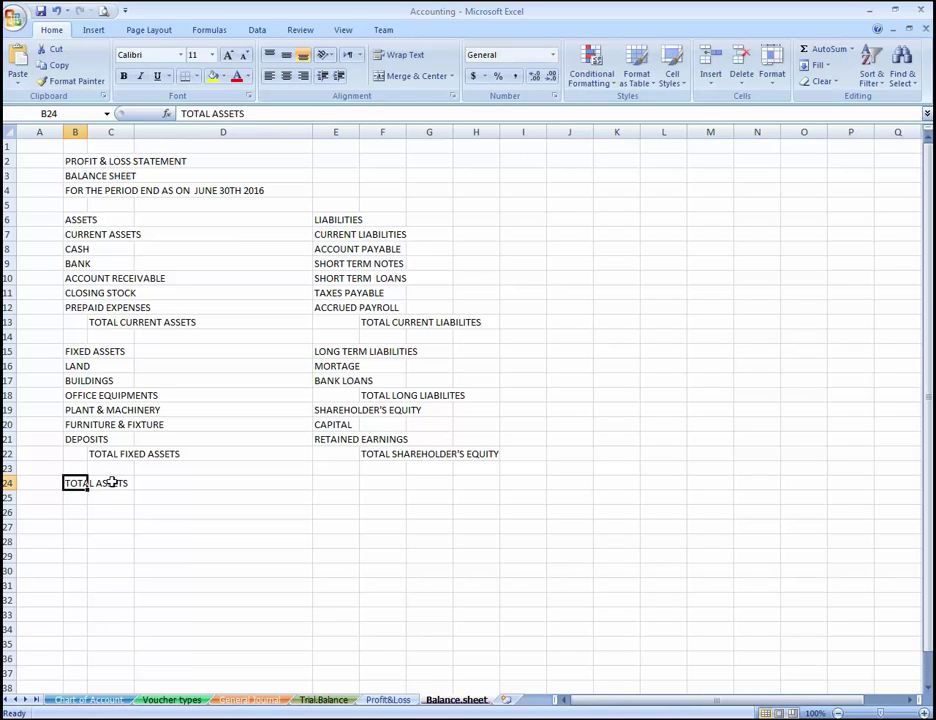
key(Right)
key(Right)
key(Right)
key(Right)
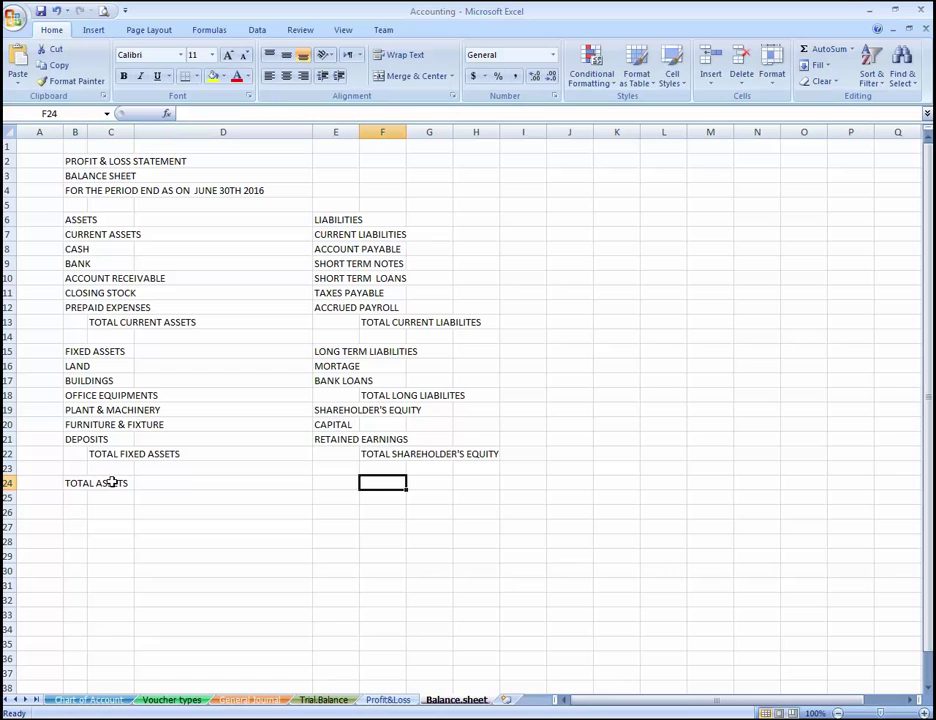
key(Left)
text(TOTA)
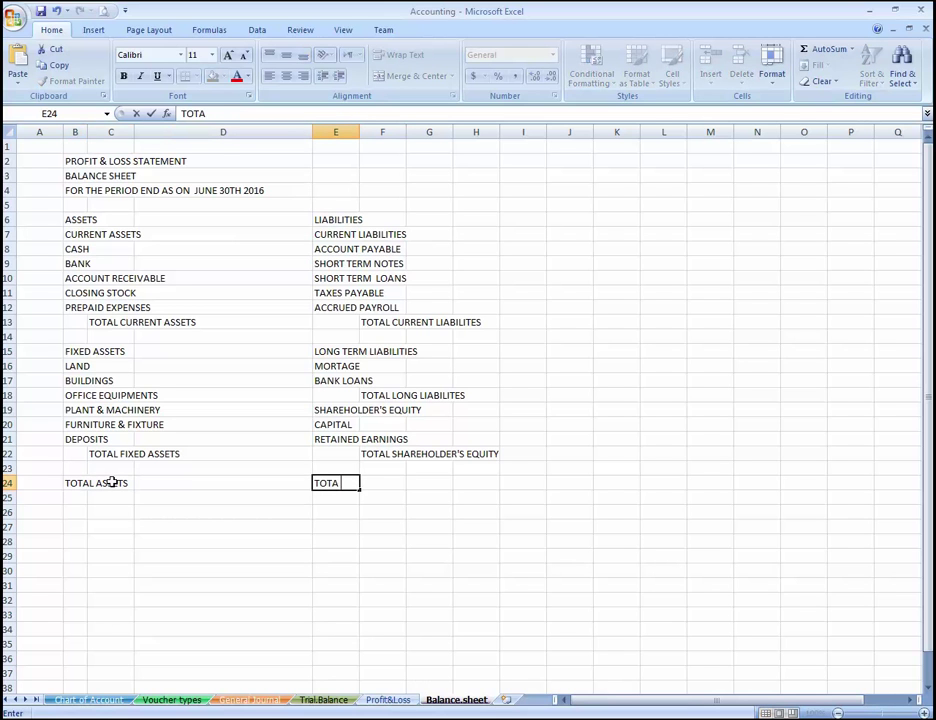
text(L LIABILITIES)
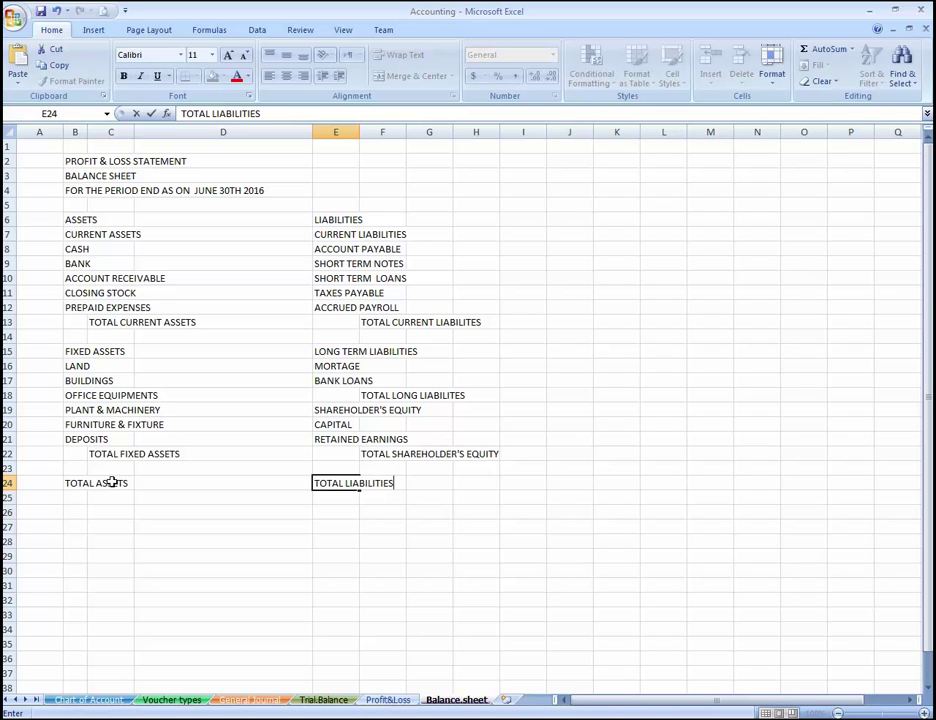
key(Return)
key(Up)
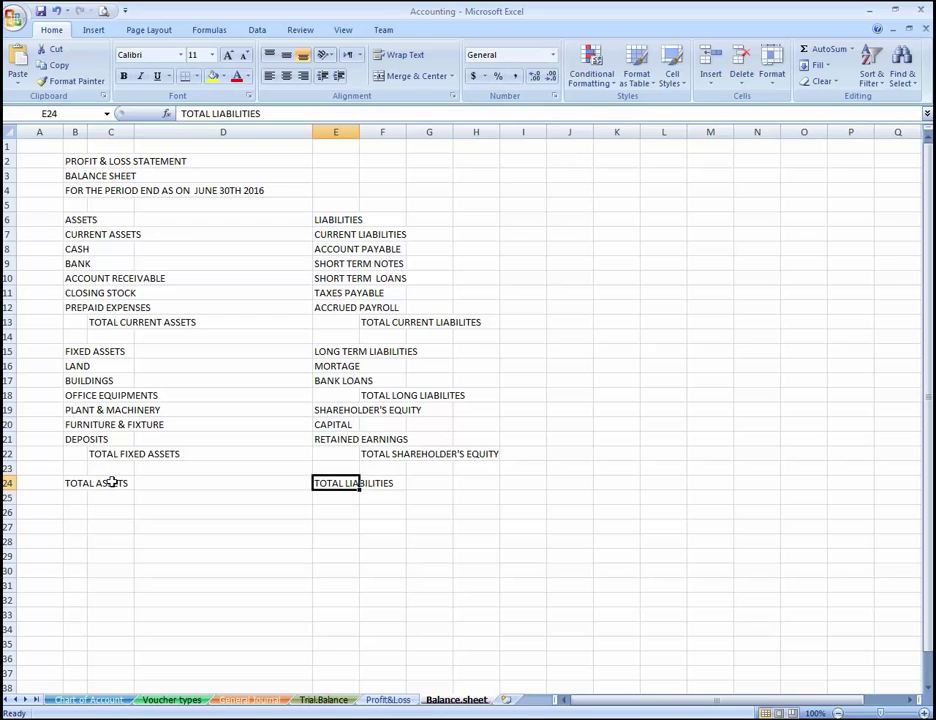